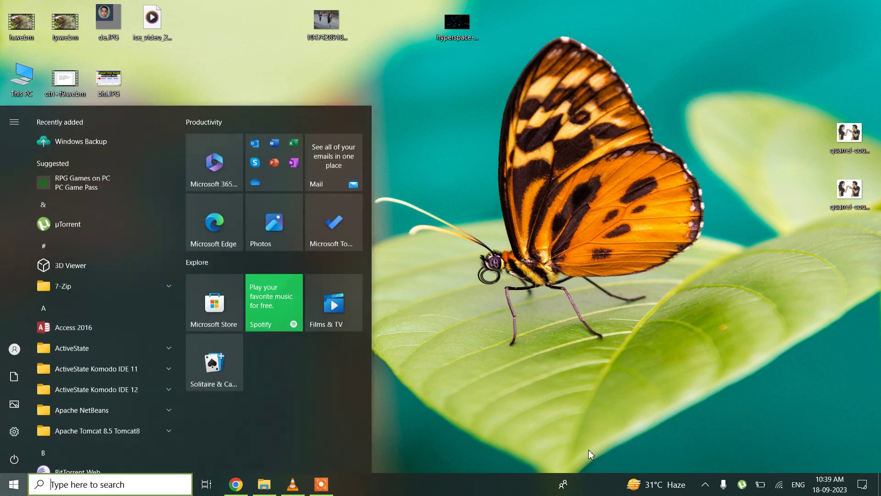
# Open Notepad and write "day 1 > =rand.old(4,6)" as the first line of a new note
pyautogui.write('not')
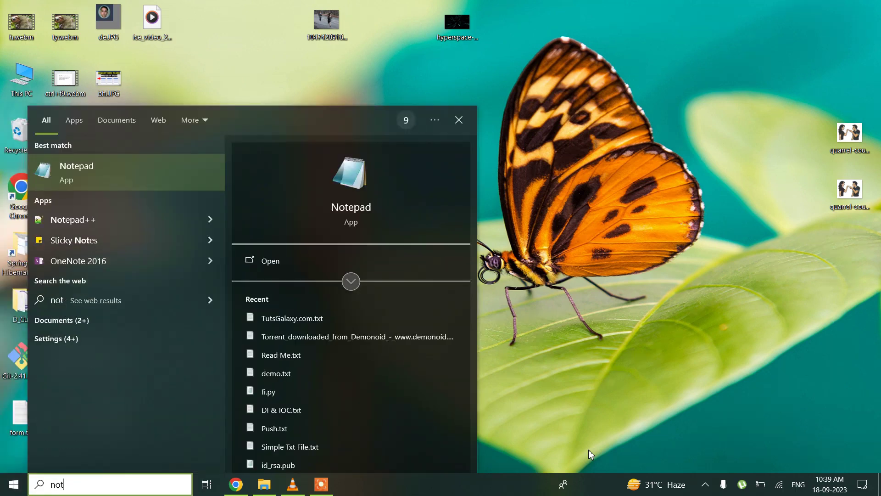
pyautogui.press('Return')
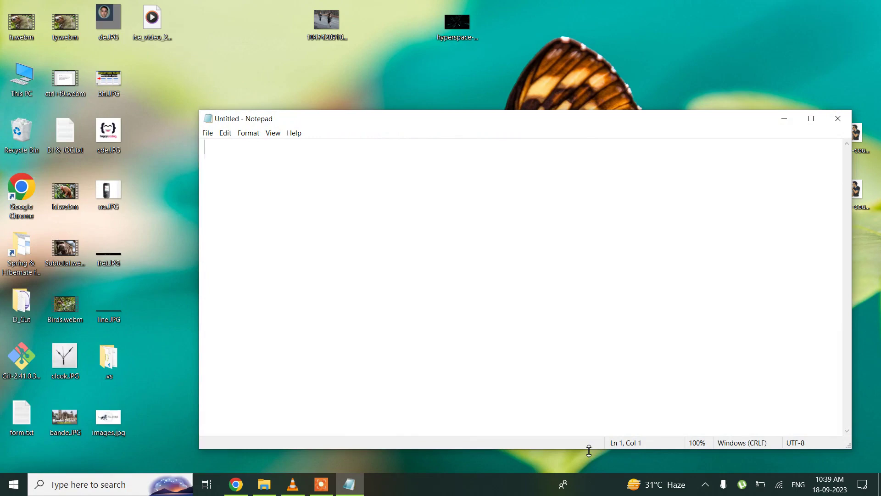
pyautogui.write('day 1 >')
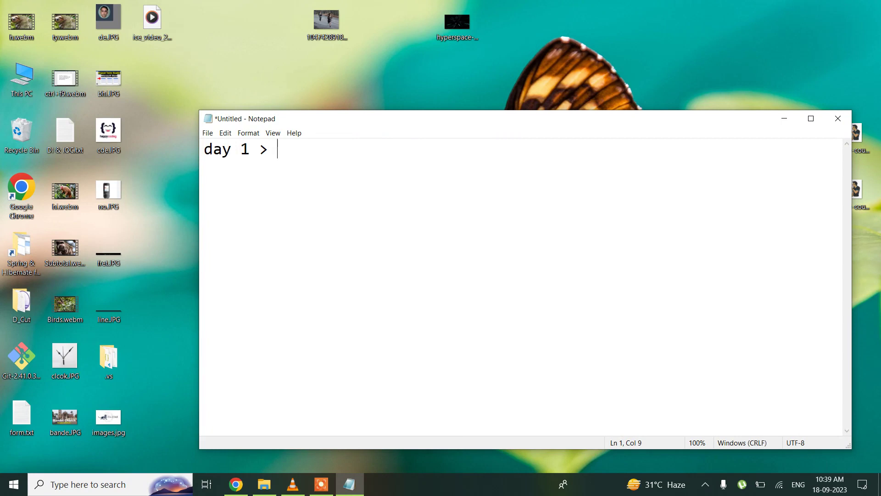
pyautogui.write(' =rand.old(')
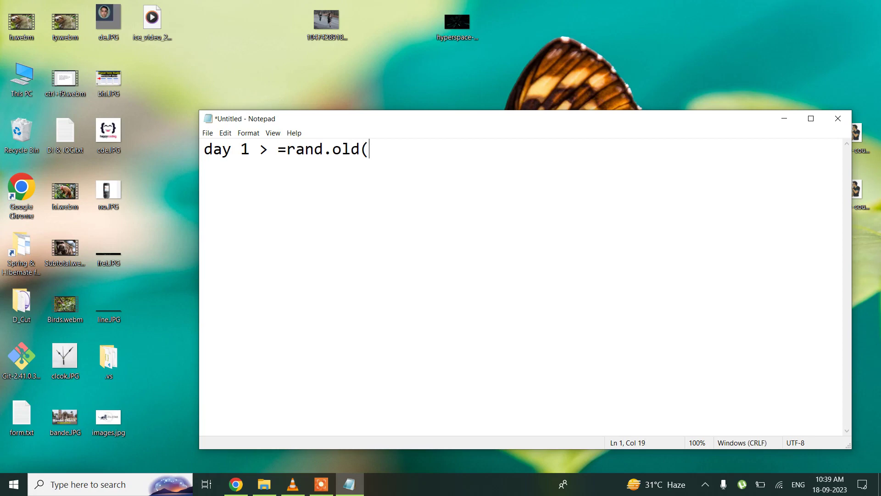
pyautogui.write('4,')
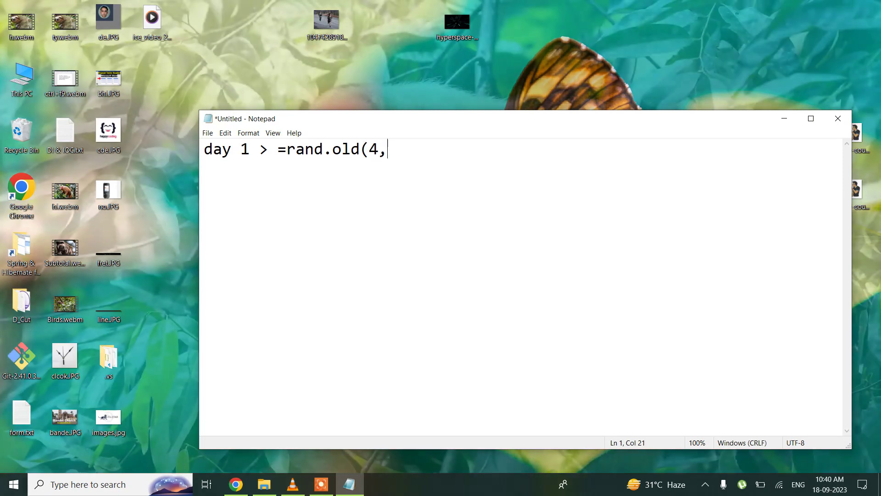
pyautogui.write('6)')
pyautogui.press('Return')
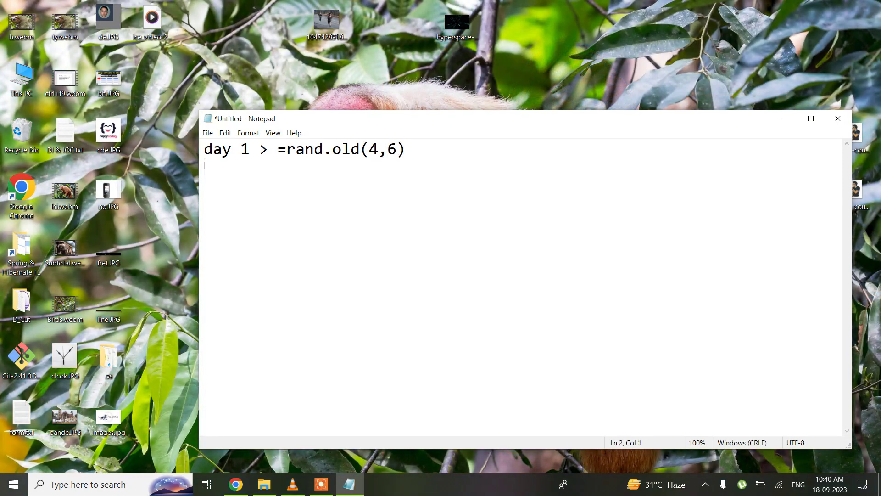
# Add a second line to the note reading "day 2 > =rand(4,3)"
pyautogui.write('day 2>')
pyautogui.press('BackSpace')
pyautogui.write('> =rand(')
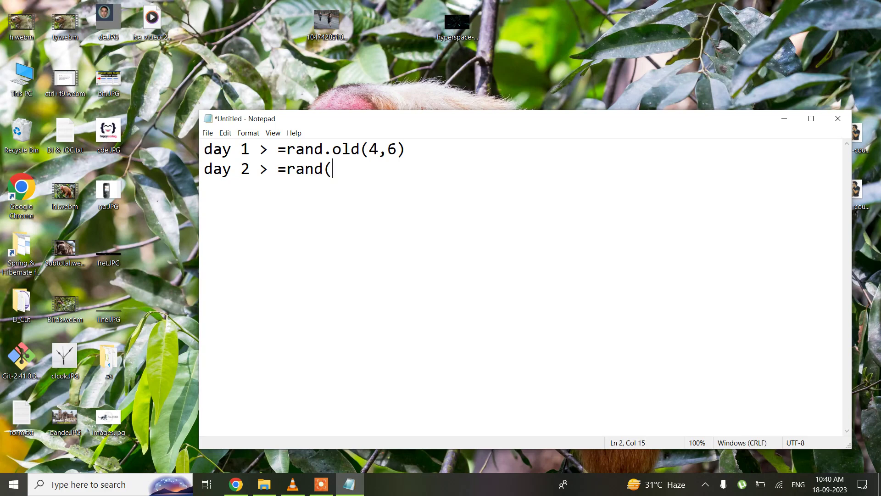
pyautogui.write('7')
pyautogui.press('BackSpace')
pyautogui.write('4,3)')
pyautogui.press('Return')
# Add a third line to the note reading "day 3 > =lorem()"
pyautogui.write('day')
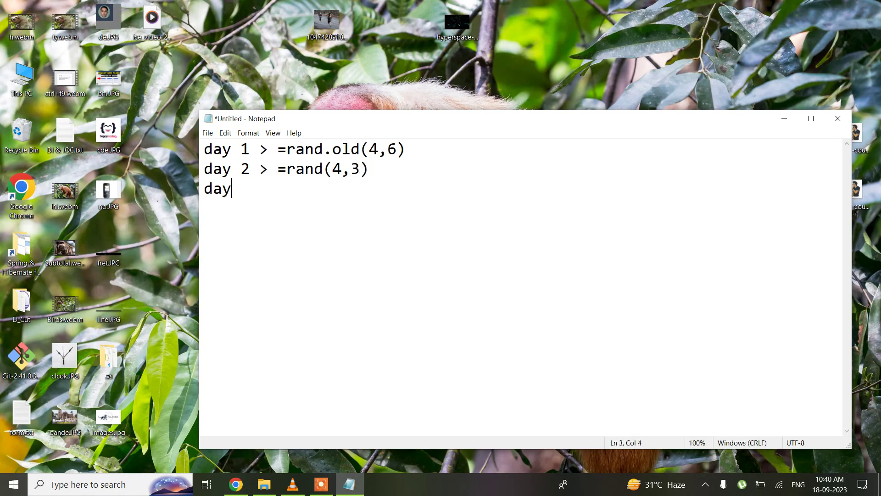
pyautogui.write(' 3 > =lorem()')
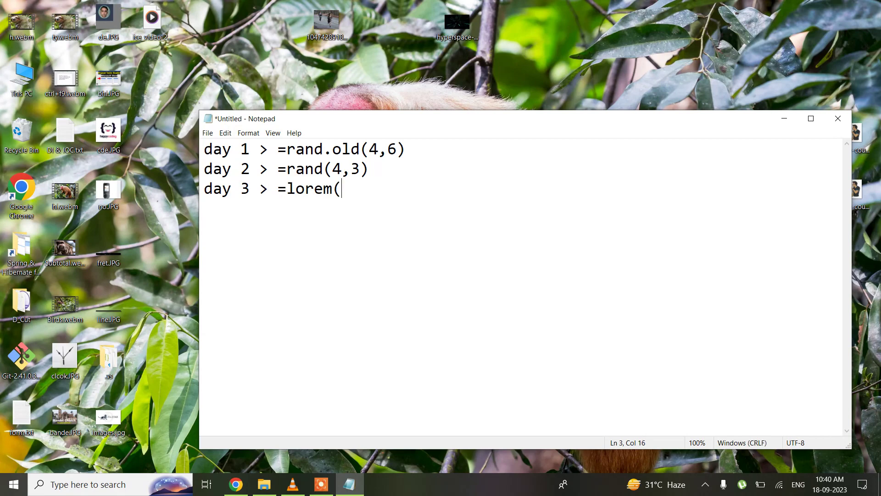
pyautogui.press('Return')
# Add a fourth line to the note reading "day 4> final.docx"
pyautogui.write('day 4>')
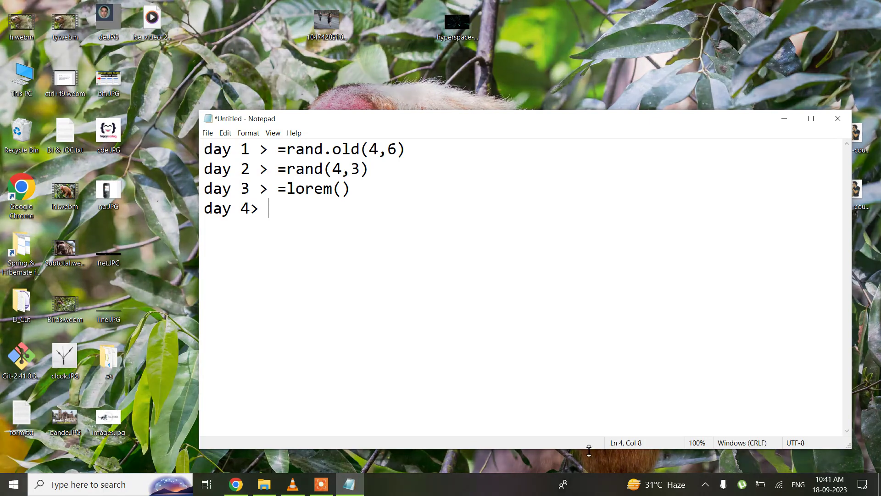
pyautogui.write('word')
pyautogui.press('BackSpace')
pyautogui.press('BackSpace')
pyautogui.press('BackSpace')
pyautogui.press('BackSpace')
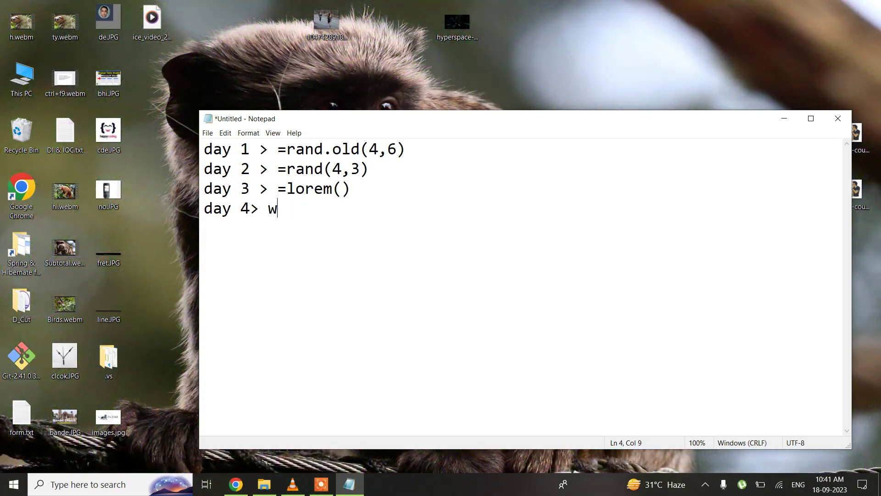
pyautogui.write('final.docx')
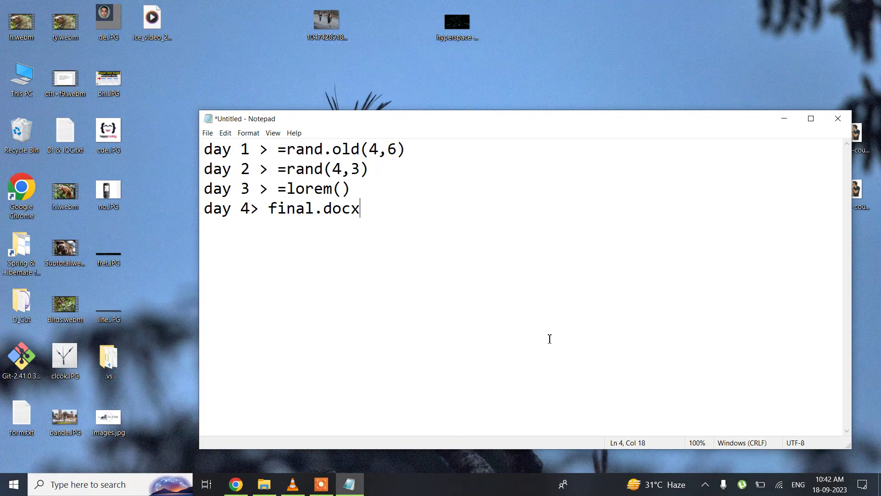
# Minimize Notepad and create a new folder named Random on the desktop
pyautogui.click(784, 119)
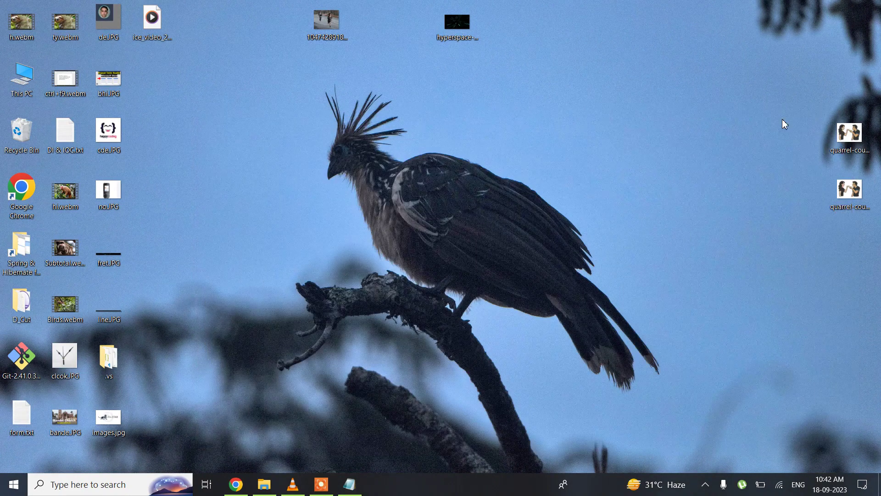
pyautogui.click(260, 221)
pyautogui.hotkey('ctrl', 'shift', 'n')
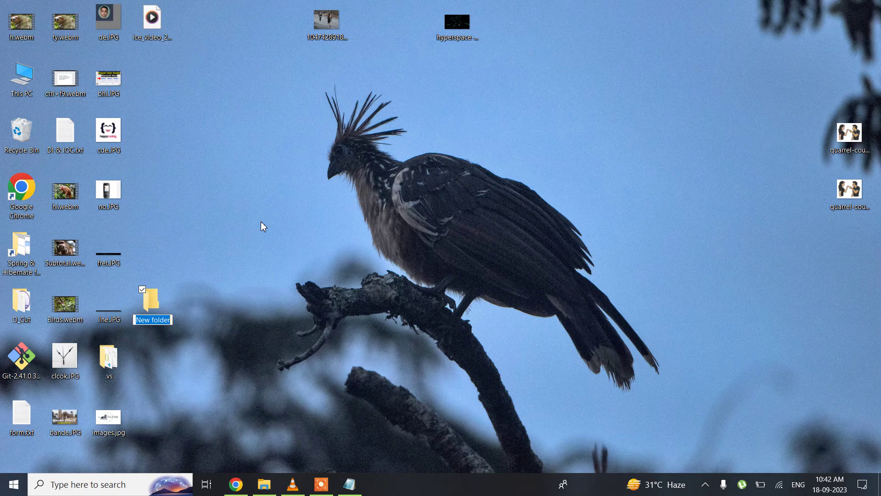
pyautogui.write('Randow')
pyautogui.press('BackSpace')
pyautogui.write('m')
pyautogui.press('Return')
# Open Word 2016 and create a blank document
pyautogui.press('super')
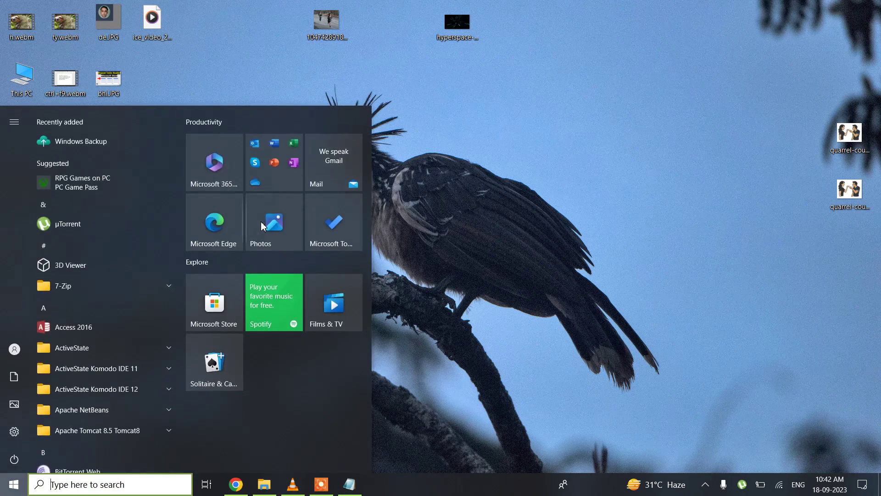
pyautogui.write('word')
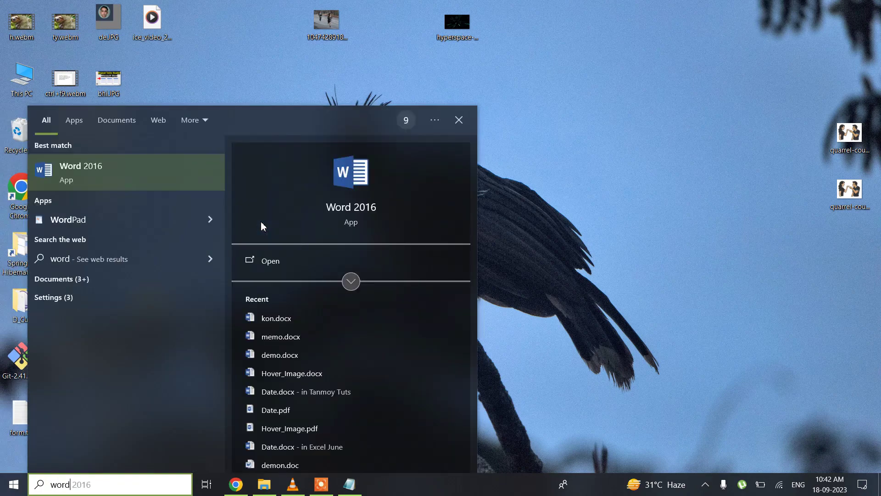
pyautogui.press('Return')
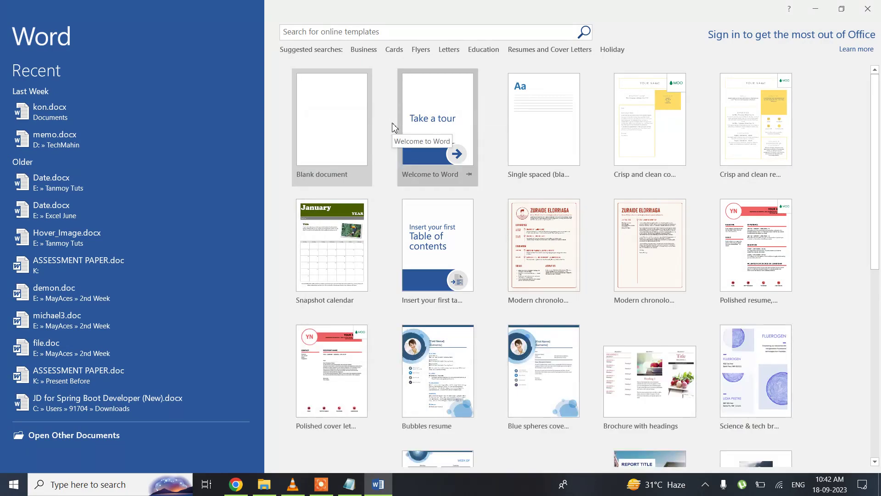
pyautogui.press('Return')
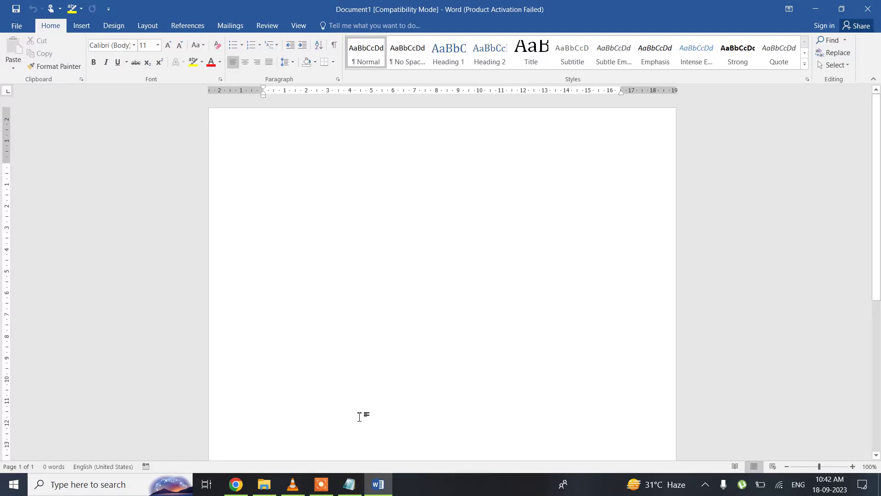
# Copy =rand.old(4,6) from the Notepad note and run it in the blank Word document to generate sample text
pyautogui.click(349, 485)
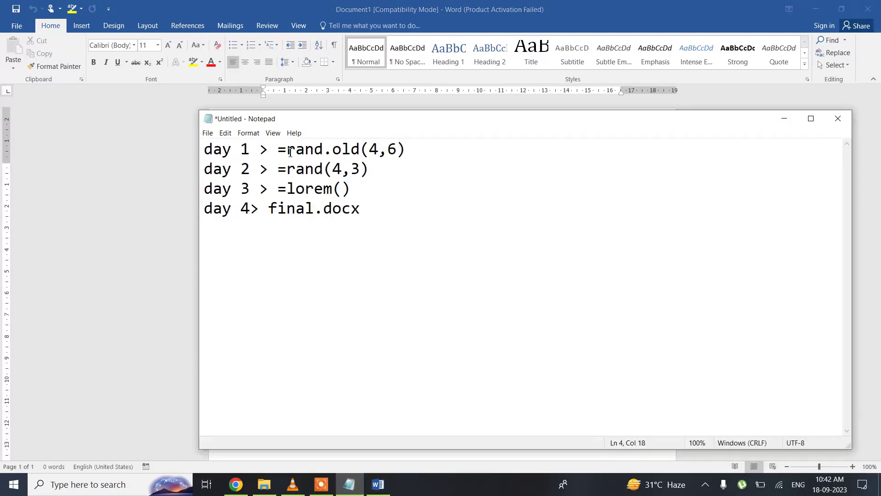
pyautogui.moveTo(278, 150); pyautogui.dragTo(417, 153)
pyautogui.hotkey('ctrl', 'c')
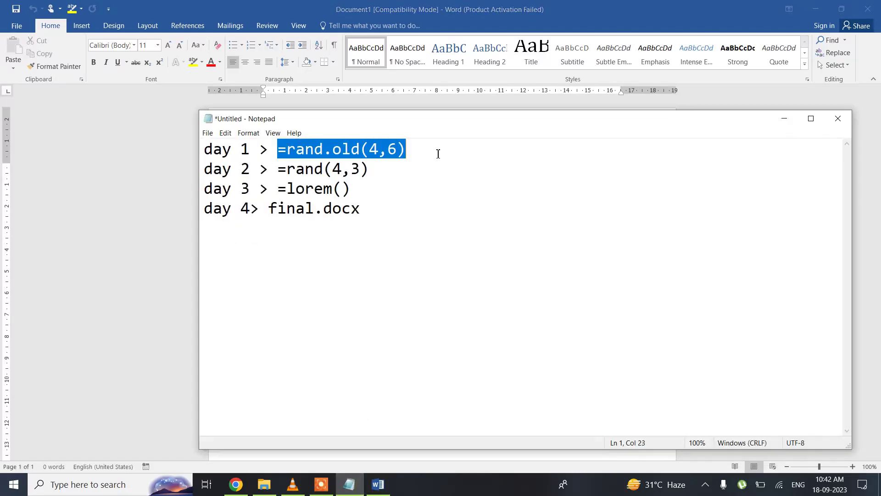
pyautogui.click(378, 485)
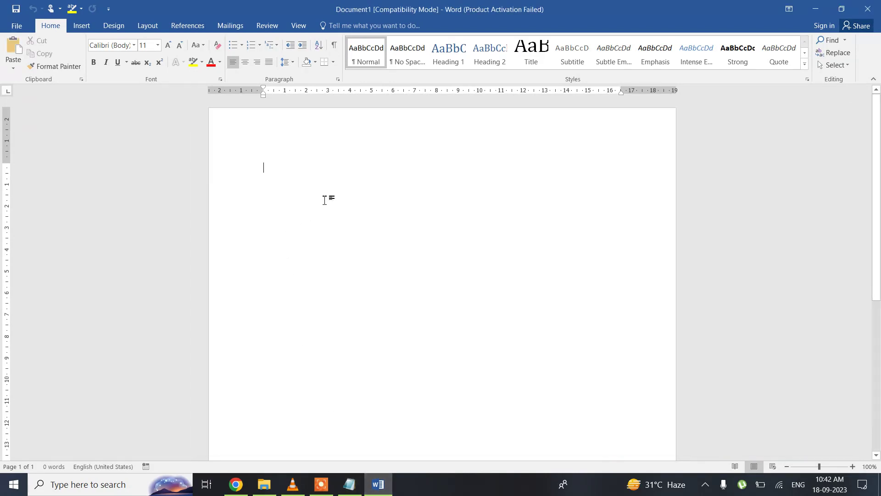
pyautogui.hotkey('ctrl', 'v')
pyautogui.press('Return')
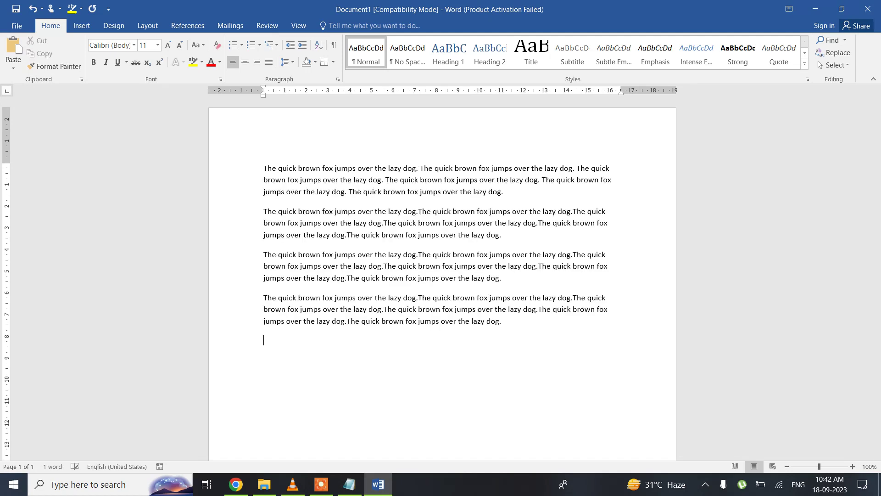
# Save the document as "Day 1" in the Random folder on the Desktop, accepting the upgrade to the newest file format
pyautogui.hotkey('ctrl', 's')
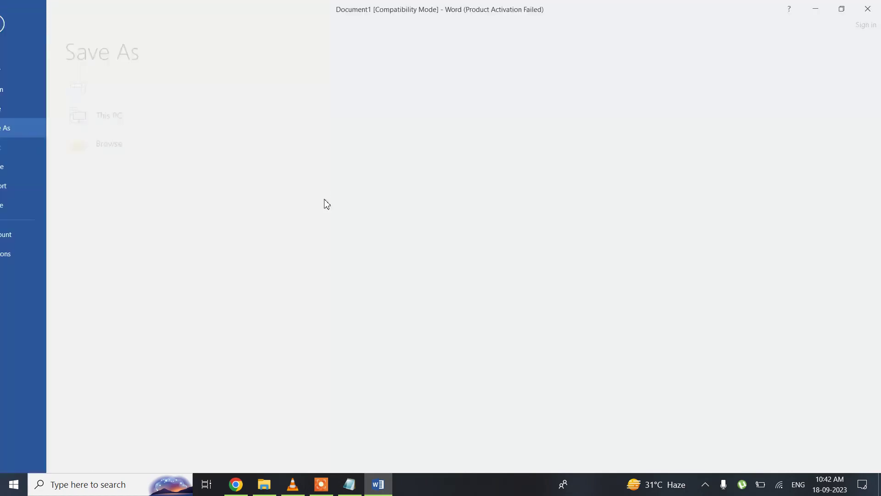
pyautogui.click(139, 175)
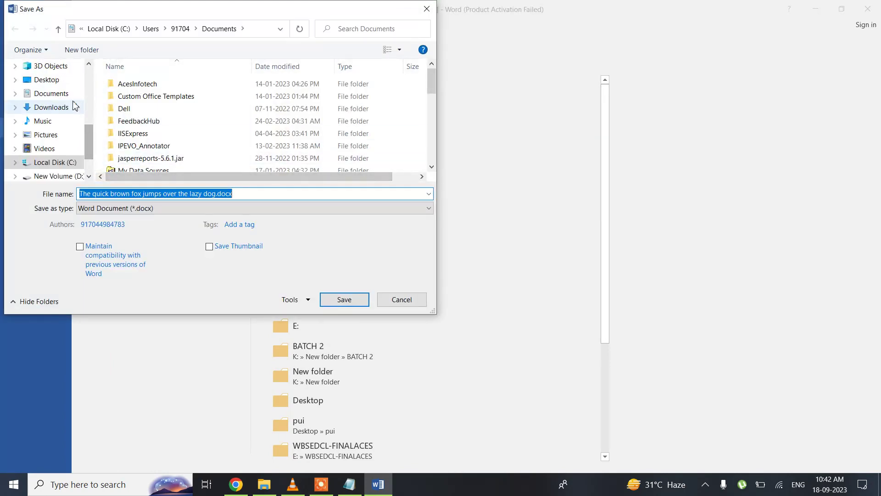
pyautogui.scroll(5, 43, 78)
pyautogui.click(42, 80)
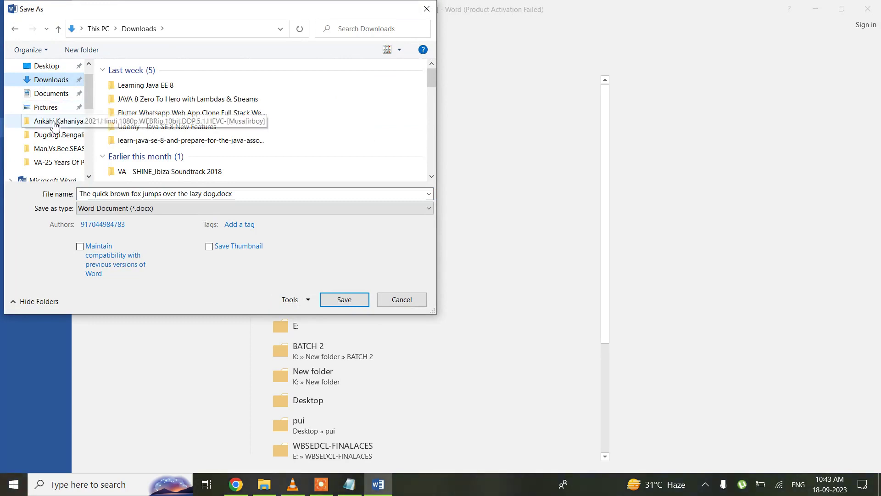
pyautogui.click(48, 68)
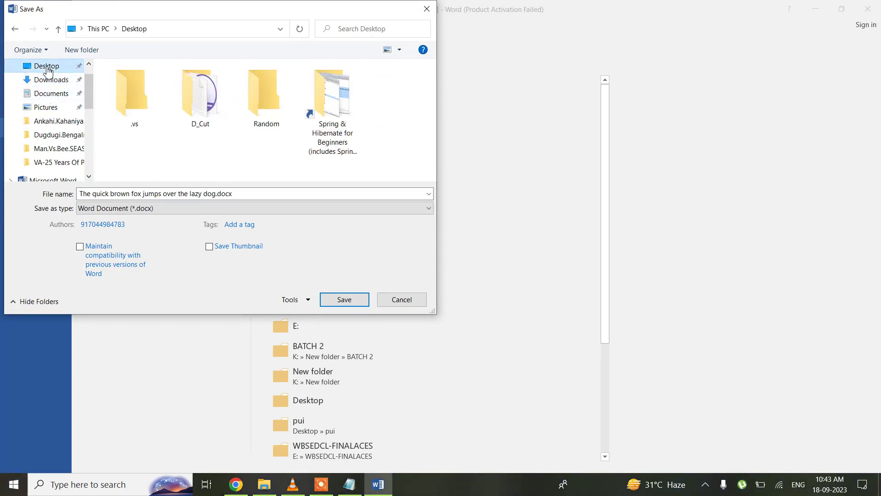
pyautogui.doubleClick(256, 115)
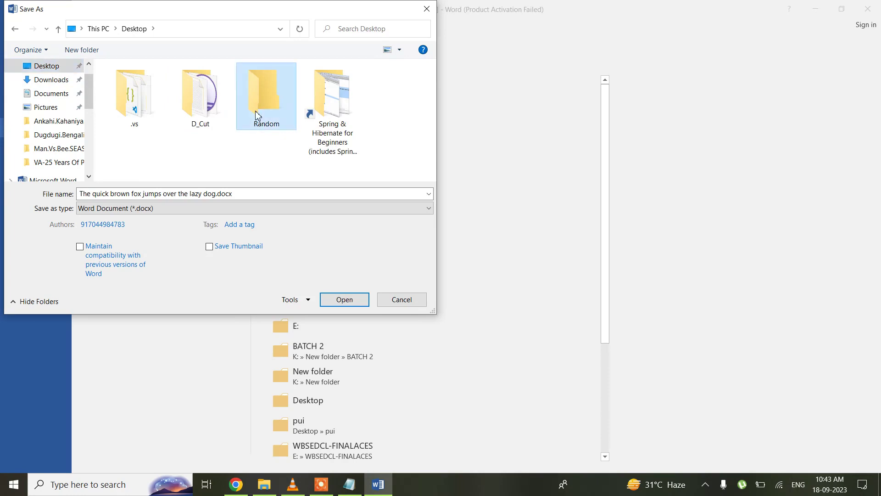
pyautogui.click(241, 195)
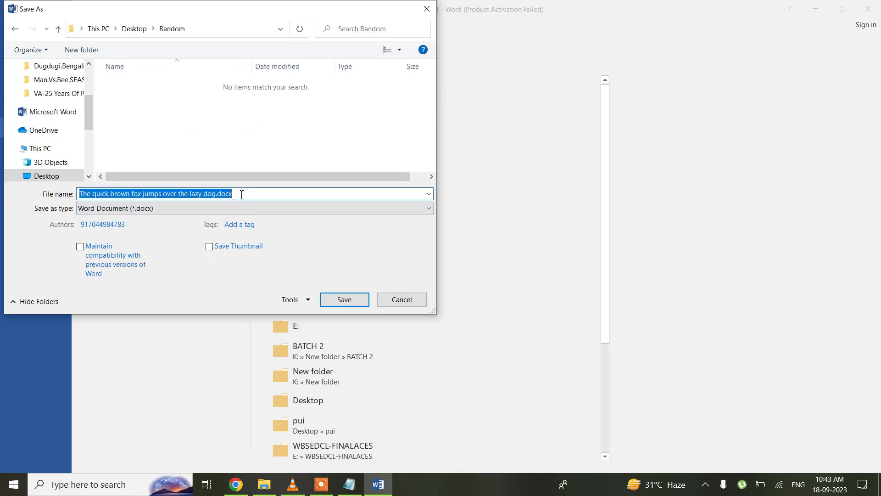
pyautogui.write('Day 1')
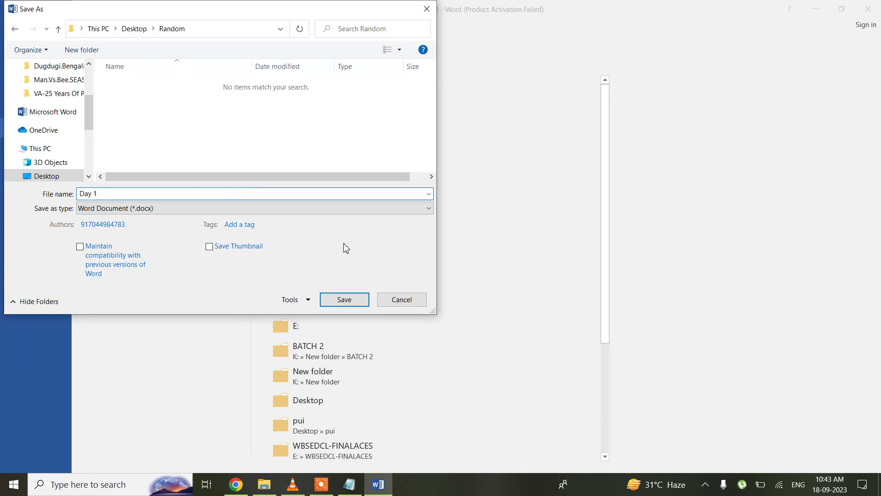
pyautogui.click(362, 299)
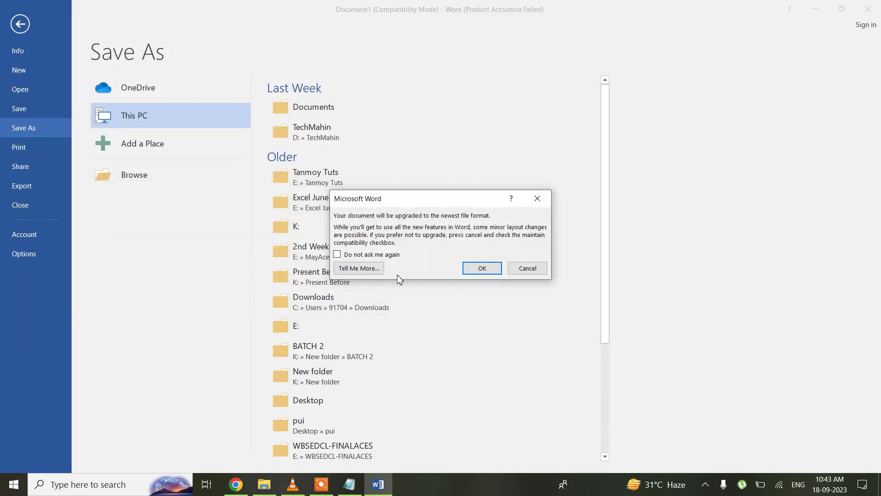
pyautogui.click(482, 268)
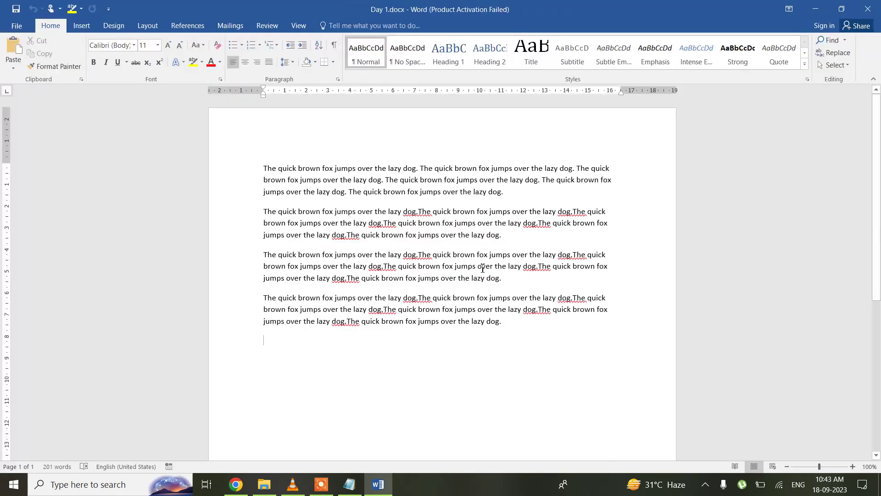
# Copy =rand(4,3) from the Notepad note and run it in Day 1 in place of all existing text
pyautogui.click(349, 484)
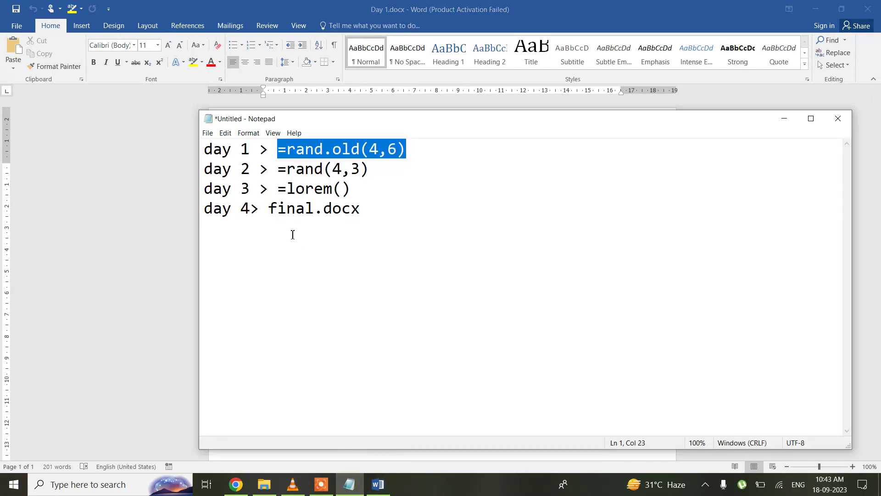
pyautogui.moveTo(278, 170); pyautogui.dragTo(373, 170)
pyautogui.hotkey('ctrl', 'c')
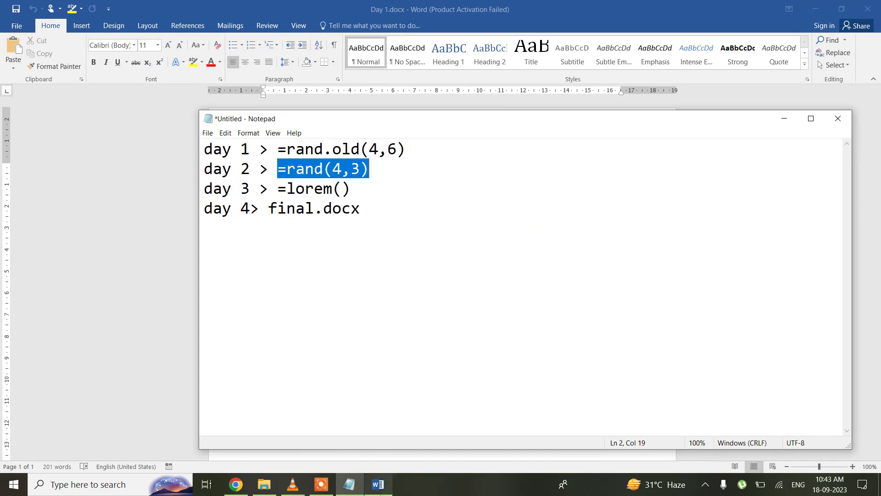
pyautogui.click(377, 485)
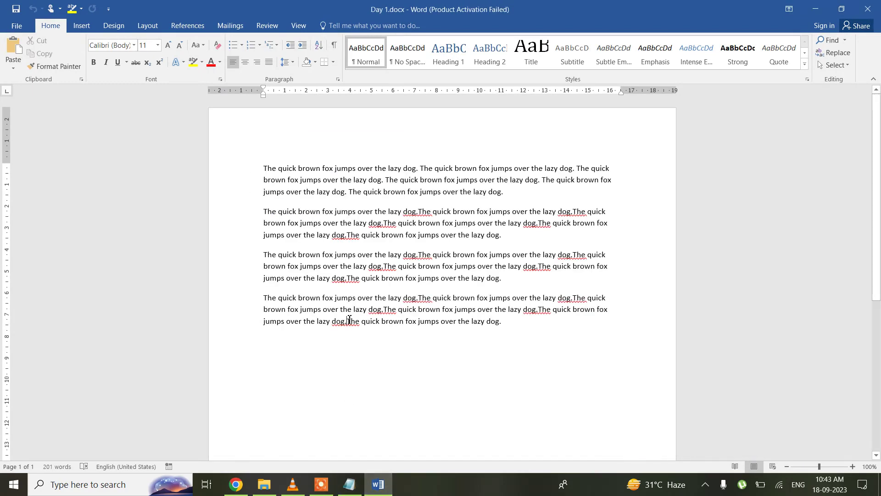
pyautogui.hotkey('ctrl', 'a')
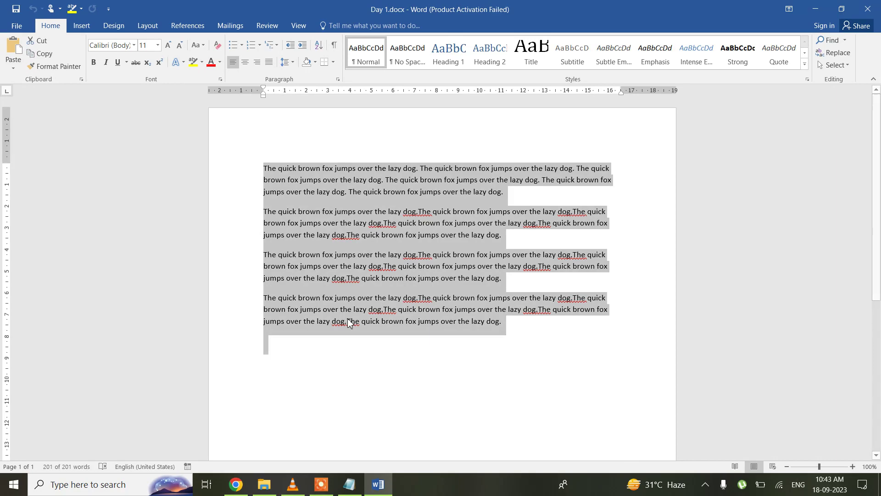
pyautogui.hotkey('ctrl', 'v')
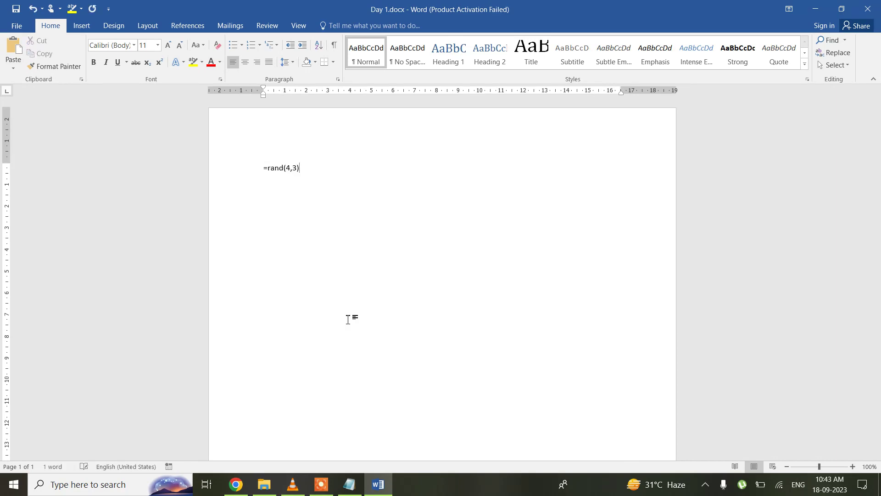
pyautogui.press('Return')
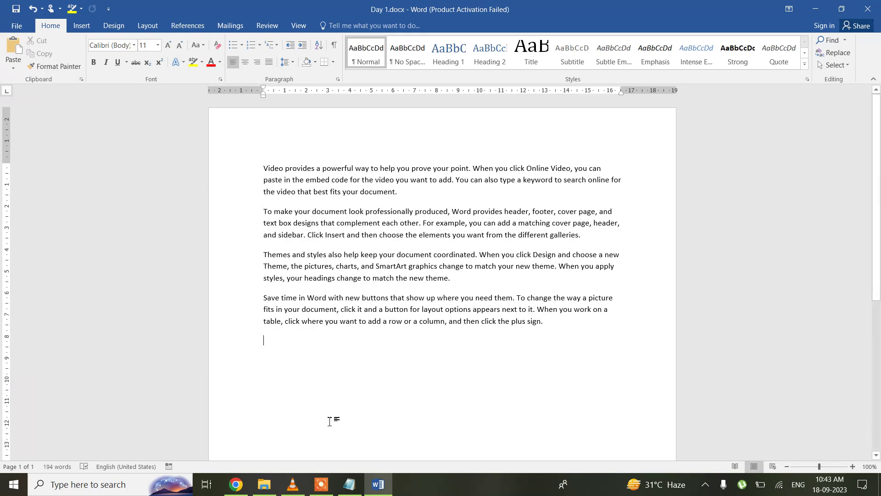
# Restore Day 1's sample text by copying =rand.old(4,6) from the Notepad note and running it in place of all the document's text
pyautogui.click(349, 484)
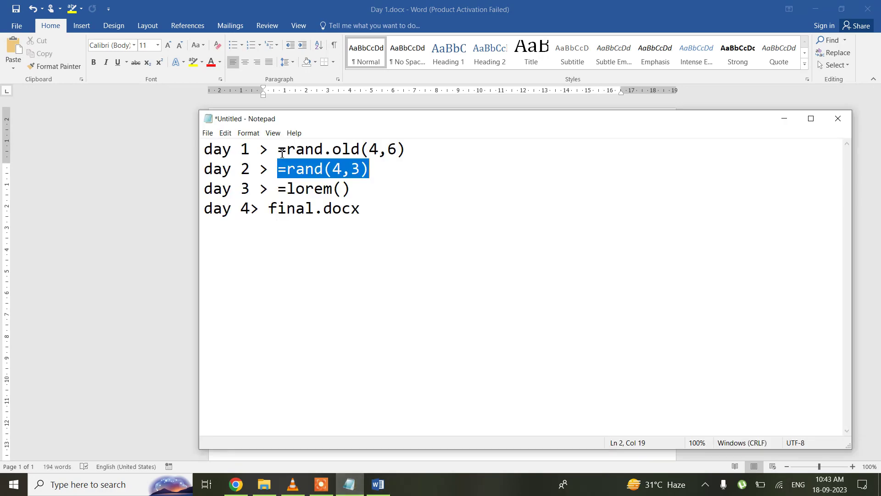
pyautogui.moveTo(277, 149); pyautogui.dragTo(414, 144)
pyautogui.hotkey('ctrl', 'c')
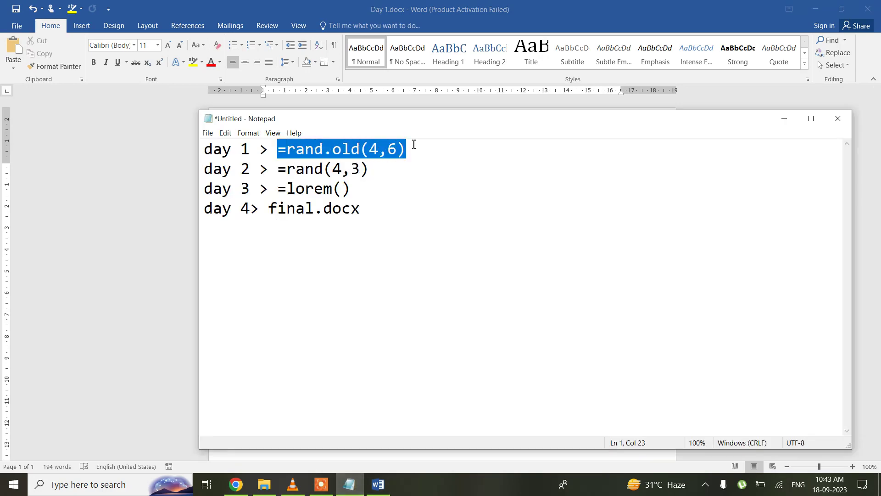
pyautogui.click(388, 9)
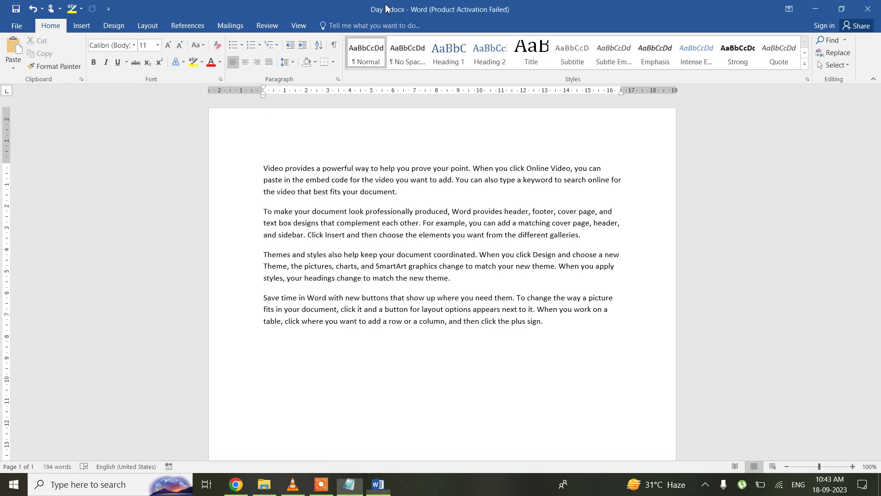
pyautogui.keyDown('ctrl'); pyautogui.click(359, 255); pyautogui.keyUp('ctrl')
pyautogui.hotkey('ctrl', 'a')
pyautogui.hotkey('ctrl', 'v')
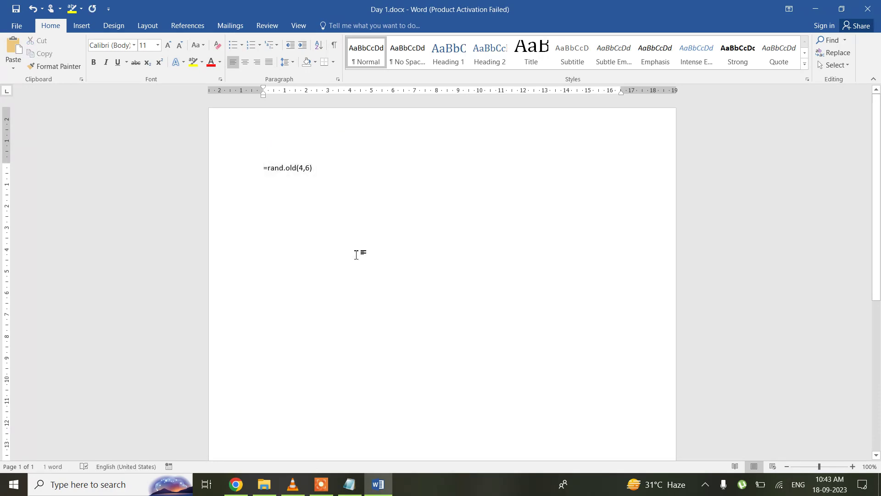
pyautogui.press('Return')
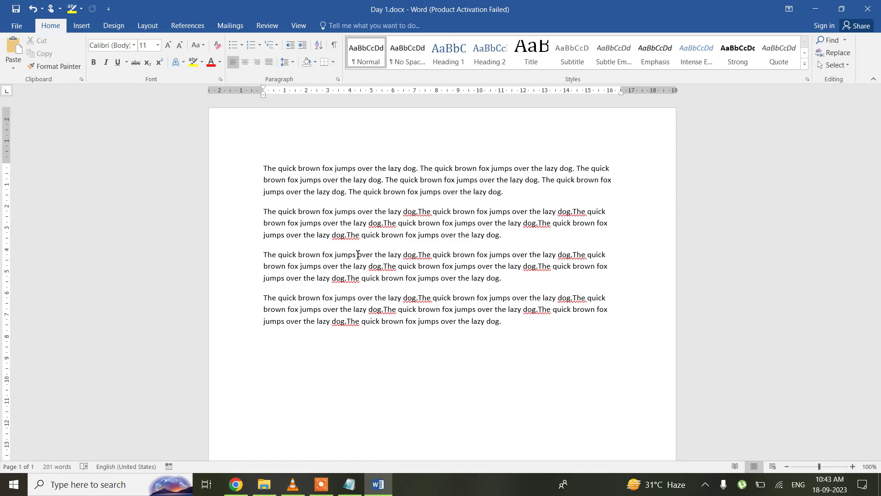
# Create a new blank document, minimize it and close the Day 1 document
pyautogui.hotkey('ctrl', 'n')
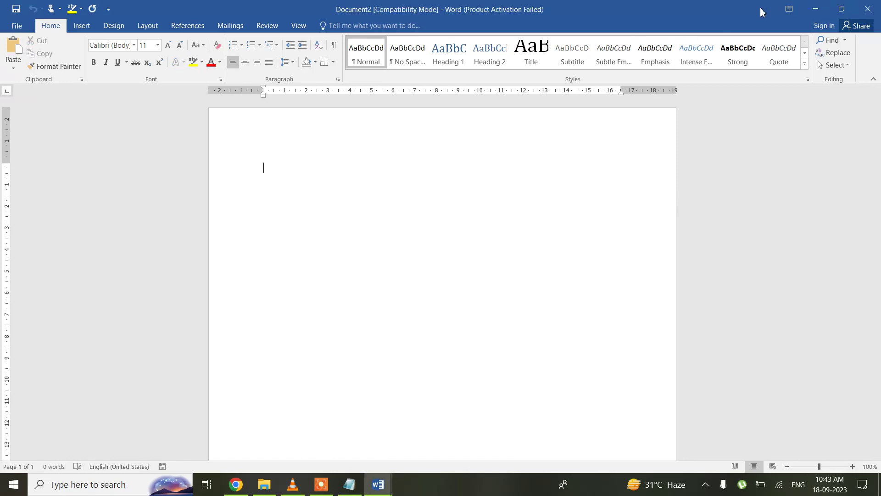
pyautogui.click(815, 9)
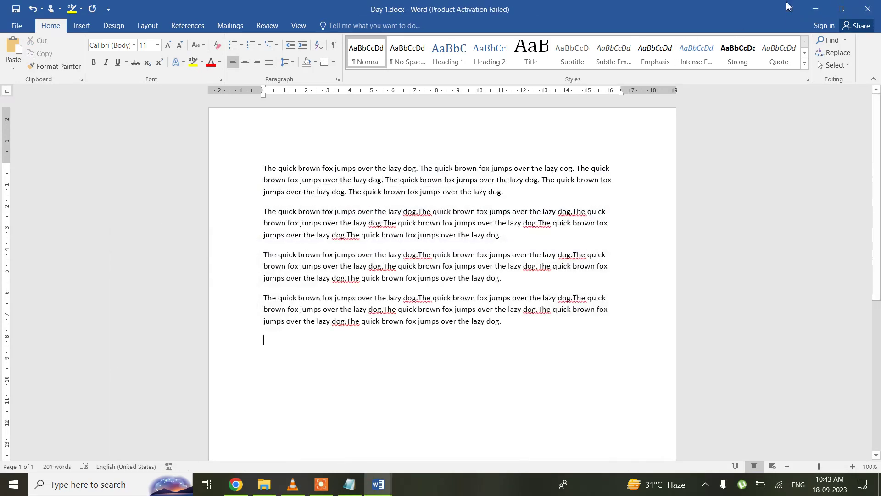
pyautogui.click(860, 10)
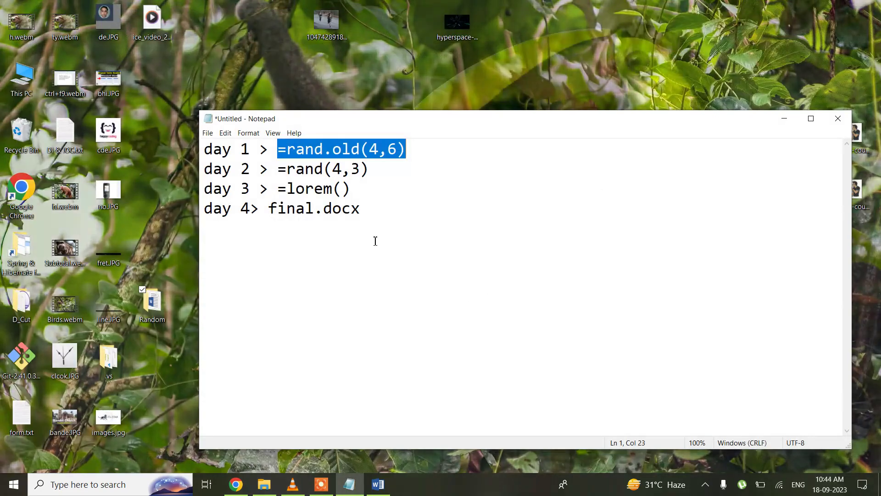
# Copy the day 2 formula =rand(4,3) from the Notepad note and run it in the new blank Word document
pyautogui.moveTo(278, 169); pyautogui.dragTo(374, 168)
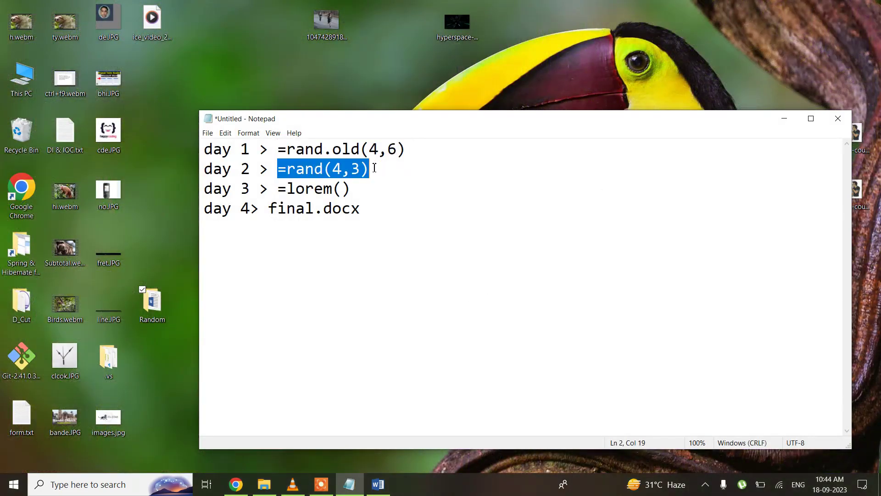
pyautogui.click(379, 483)
pyautogui.write('=rand(4,3)')
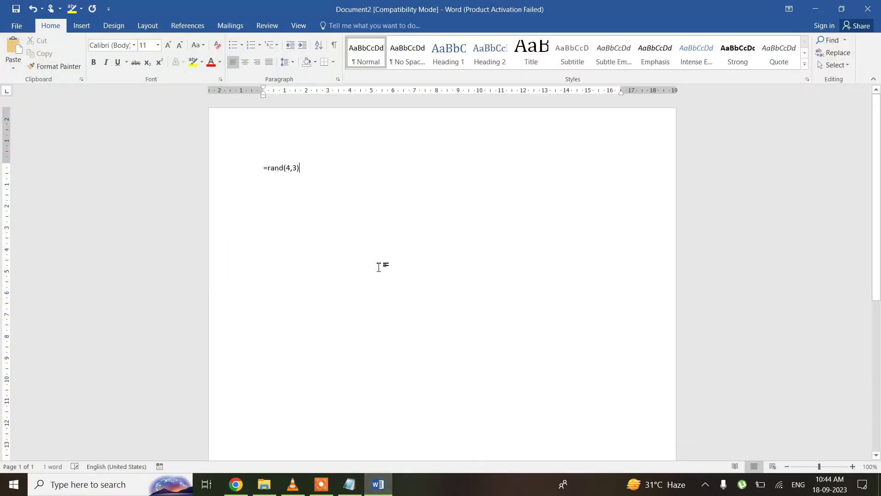
pyautogui.press('Return')
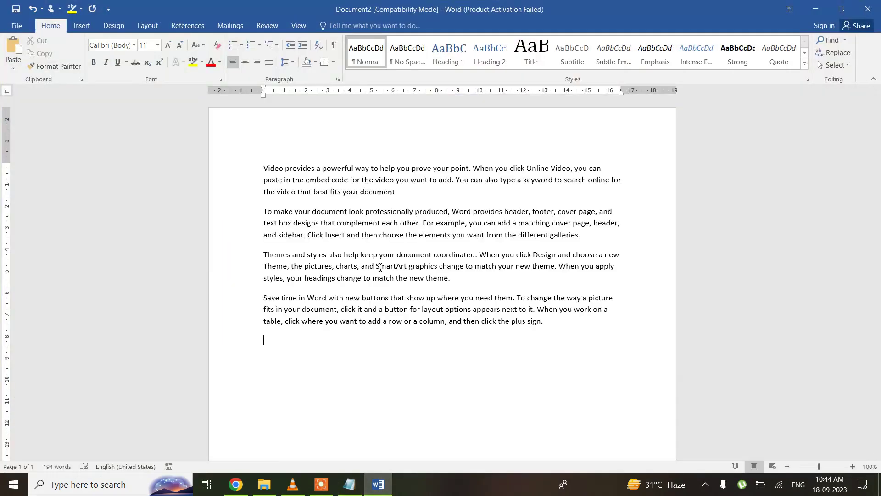
# Save the document as "Day 2" in the Random folder on the Desktop, accepting the upgrade to the newest file format
pyautogui.hotkey('ctrl', 's')
pyautogui.click(147, 177)
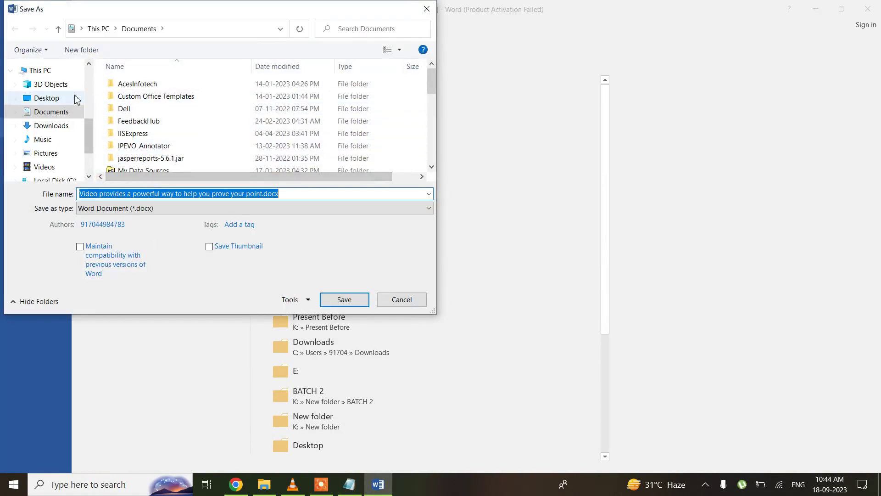
pyautogui.click(56, 102)
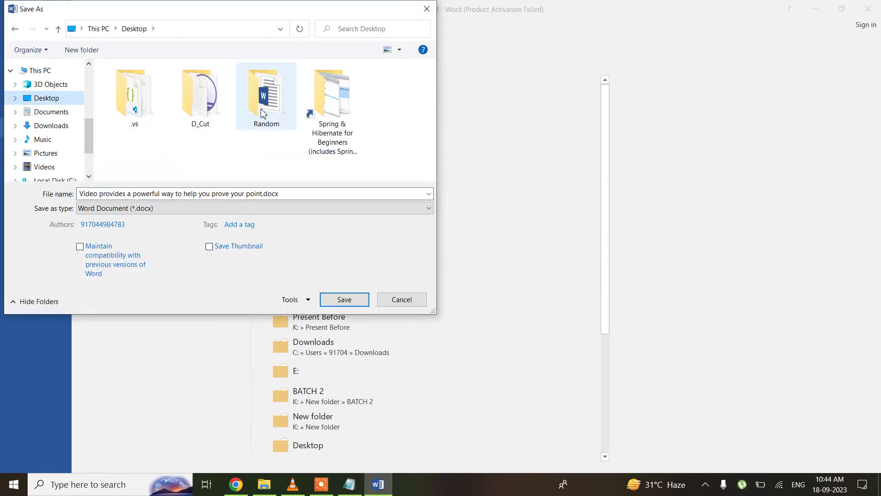
pyautogui.click(263, 113)
pyautogui.doubleClick(263, 112)
pyautogui.click(305, 197)
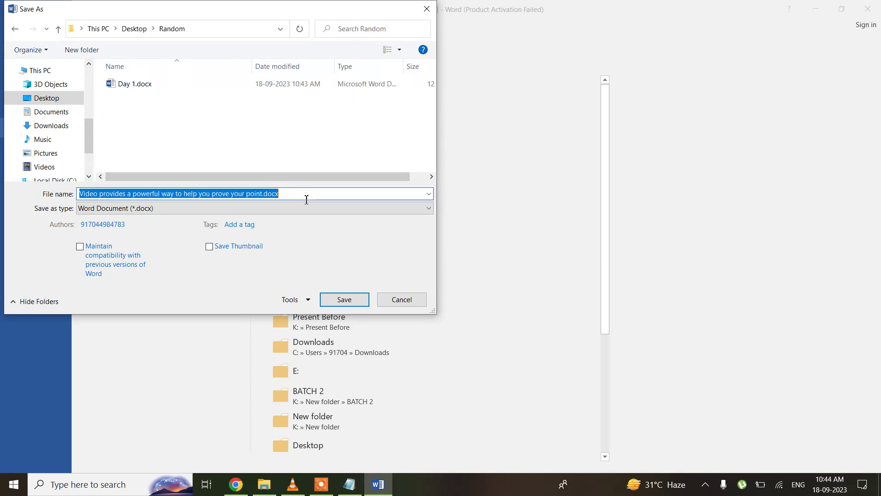
pyautogui.write('Day 2')
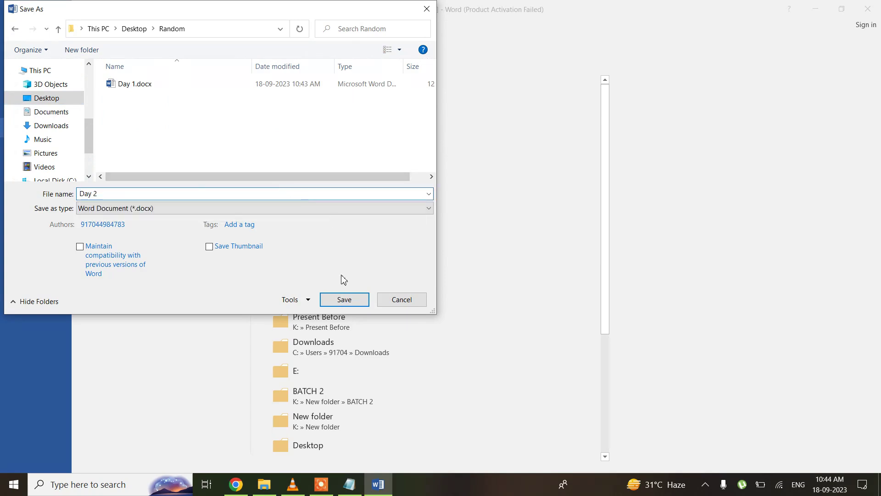
pyautogui.click(344, 299)
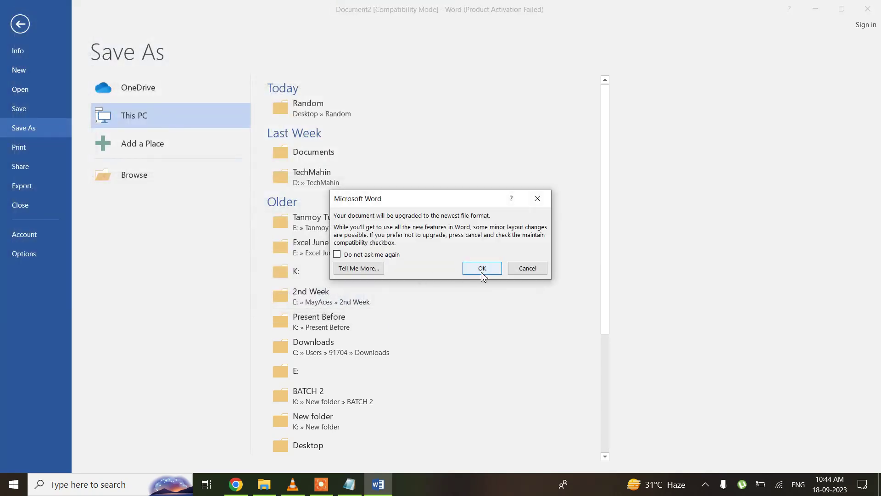
pyautogui.click(482, 269)
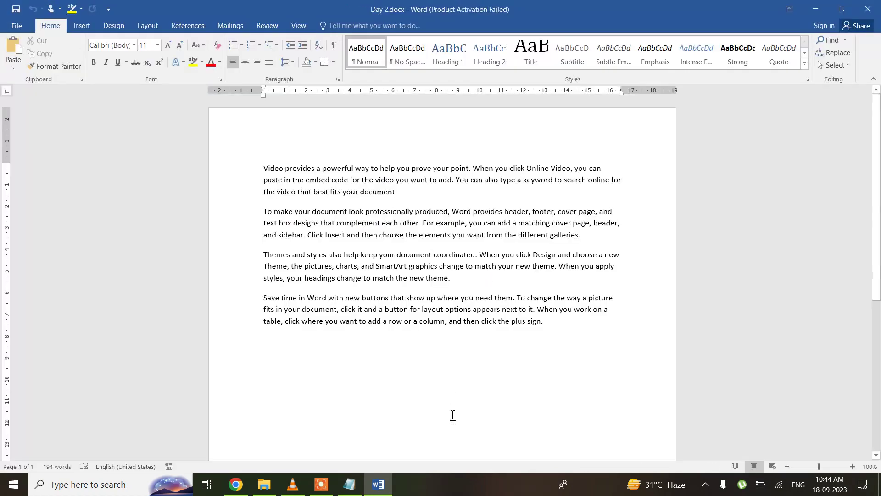
# Create another blank document, minimize it and close the Day 2 document
pyautogui.hotkey('ctrl', 'n')
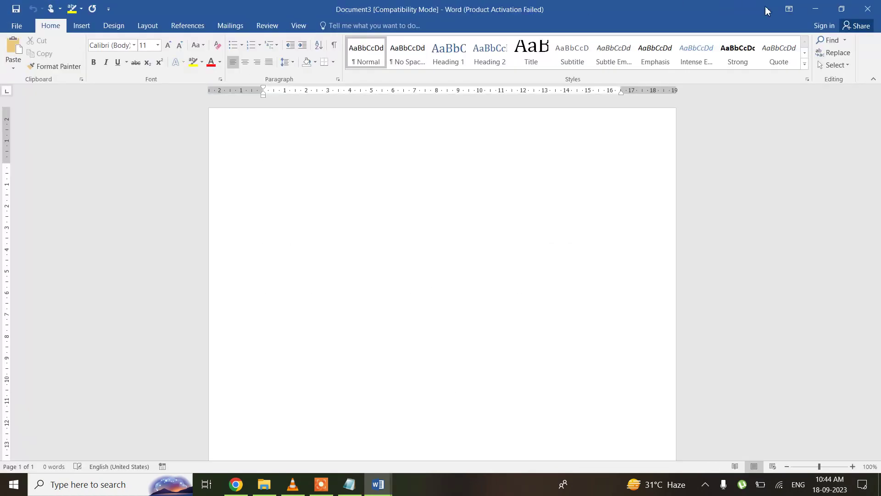
pyautogui.click(813, 9)
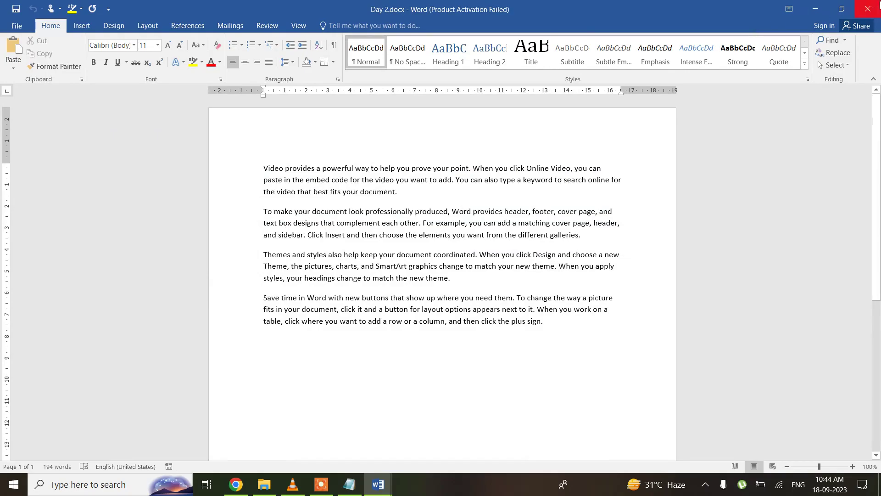
pyautogui.click(868, 9)
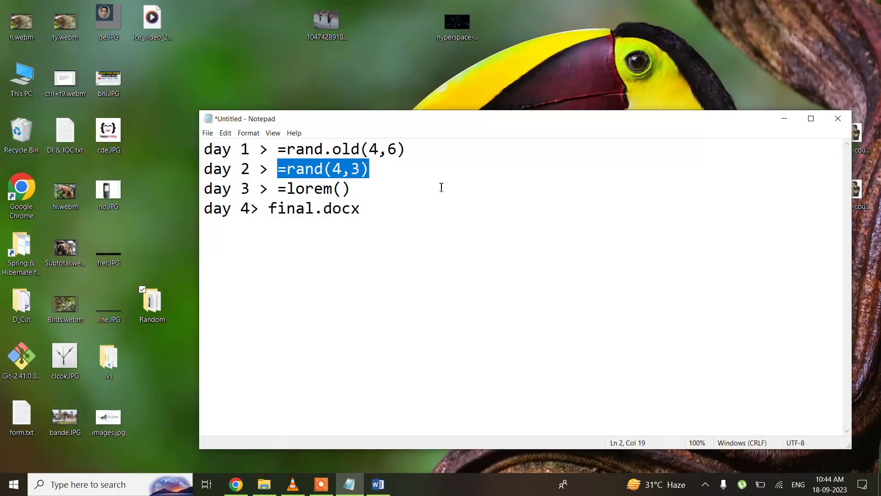
# Copy the day 3 formula =lorem() from the Notepad note and run it in the blank Word document to generate placeholder text
pyautogui.moveTo(278, 189); pyautogui.dragTo(357, 180)
pyautogui.hotkey('ctrl', 'c')
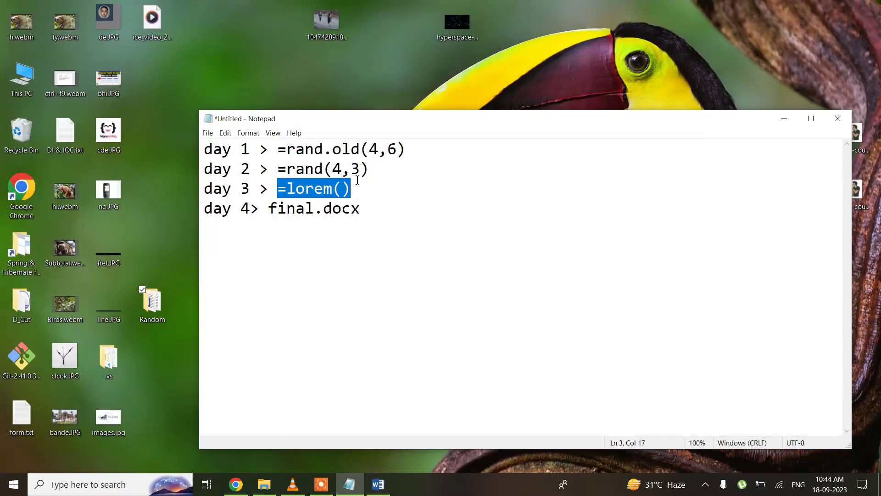
pyautogui.click(378, 484)
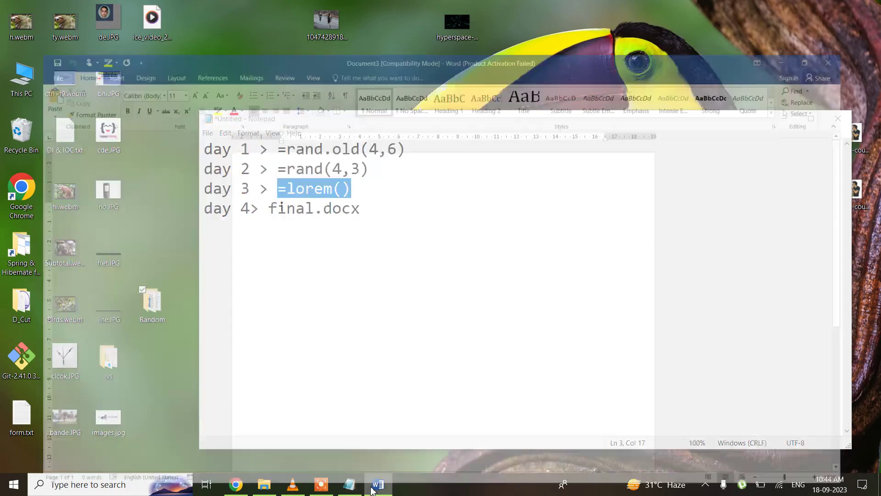
pyautogui.hotkey('ctrl', 'v')
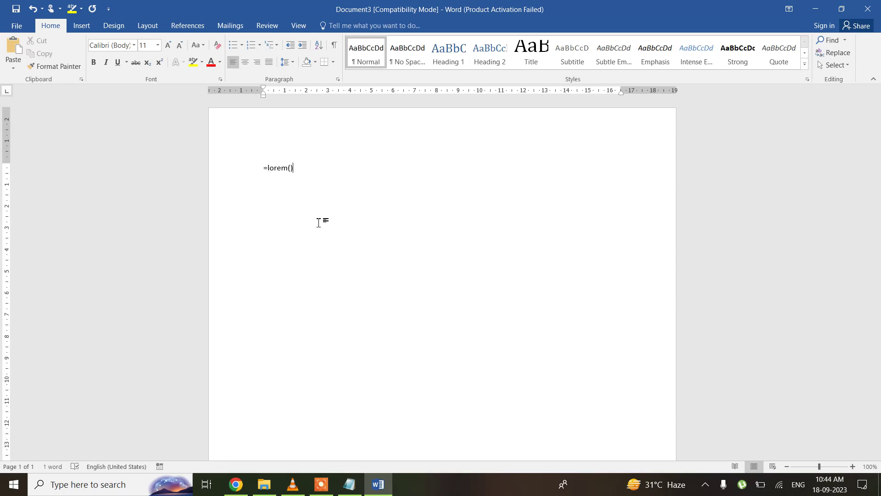
pyautogui.press('Return')
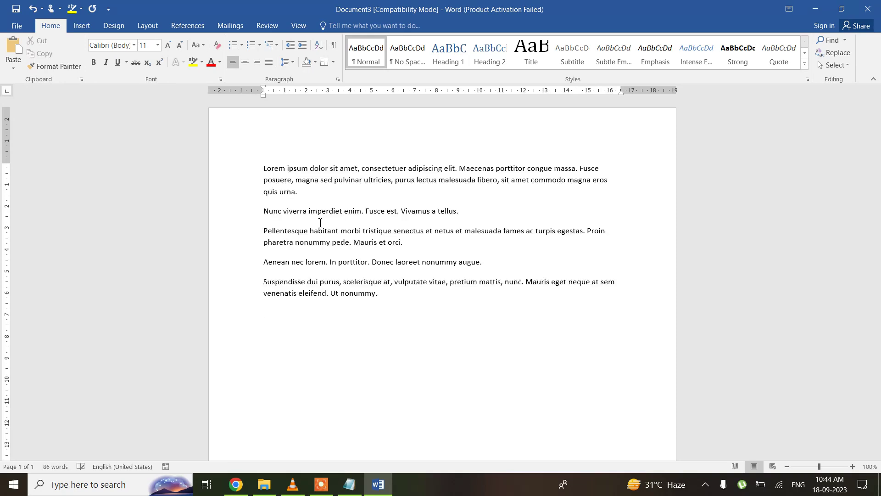
# Save the document as "Day 3" in the Random folder on the Desktop, accepting the upgrade to the newest file format
pyautogui.hotkey('ctrl', 's')
pyautogui.click(144, 175)
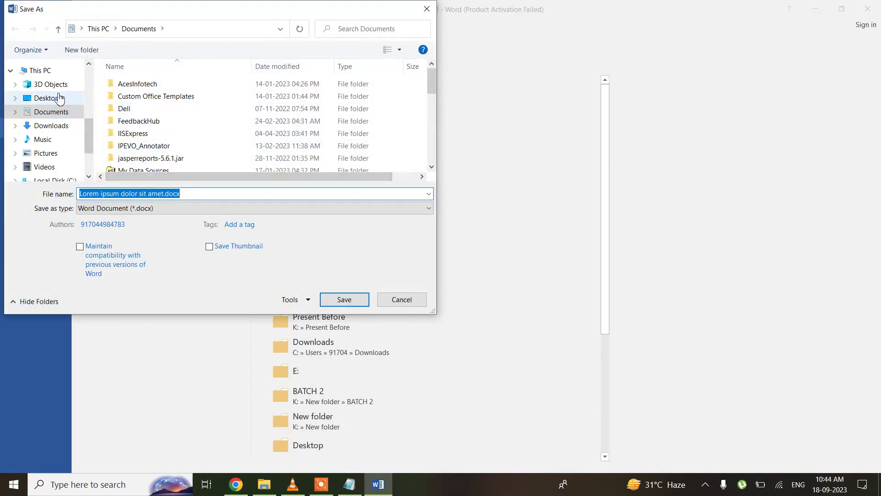
pyautogui.click(52, 100)
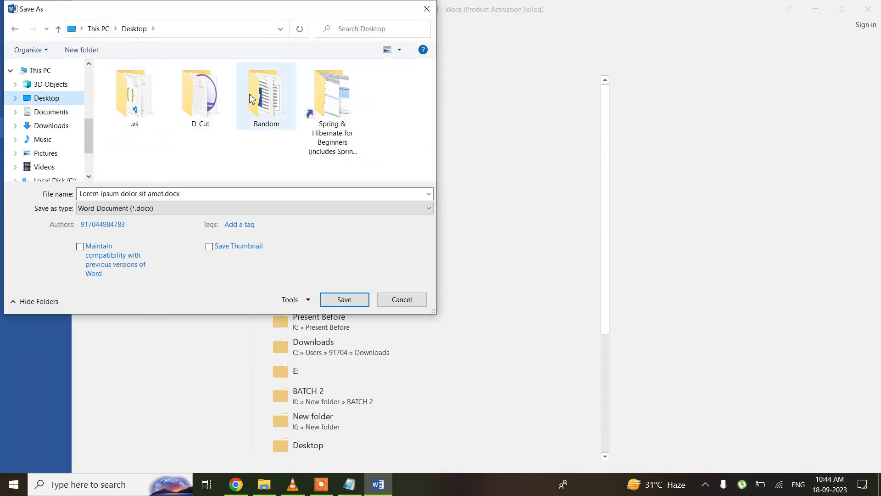
pyautogui.doubleClick(266, 94)
pyautogui.click(201, 193)
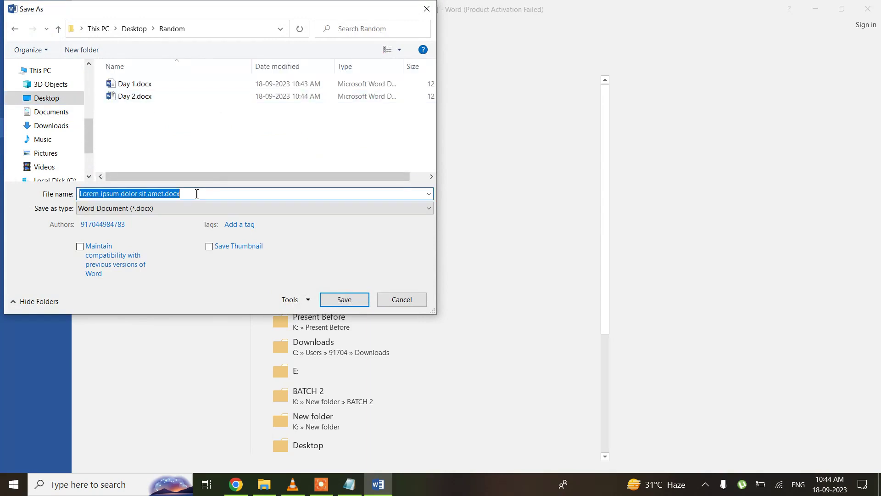
pyautogui.write('Day 3')
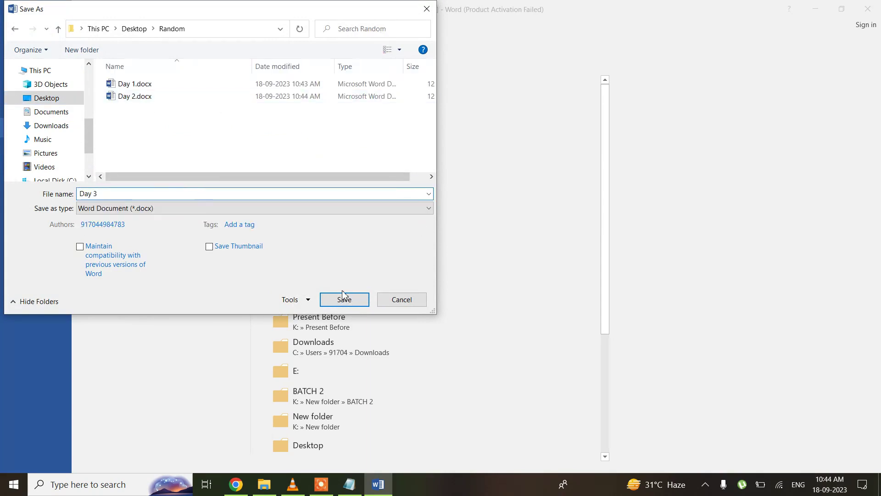
pyautogui.click(356, 301)
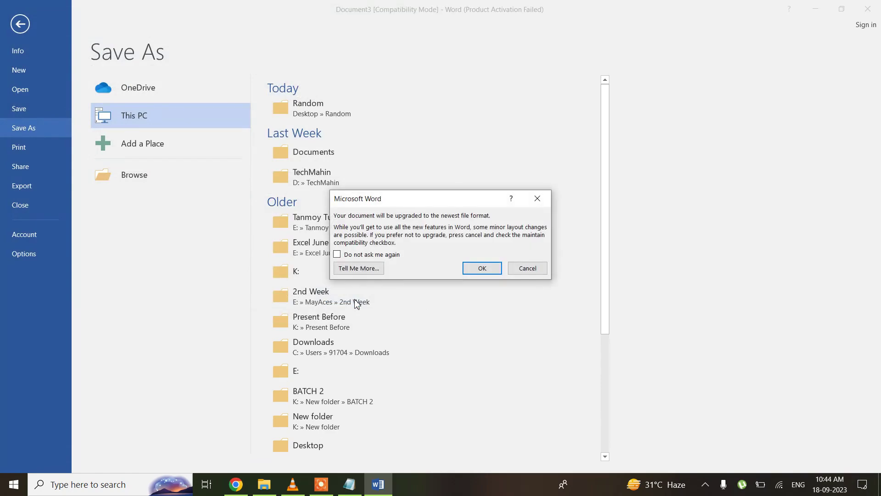
pyautogui.click(493, 273)
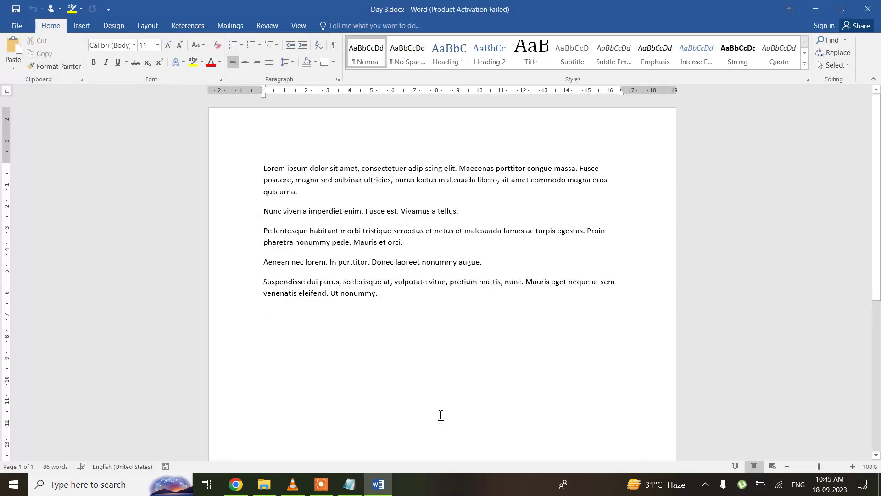
# Create another blank document, minimize it and close the Day 3 document
pyautogui.hotkey('ctrl', 'n')
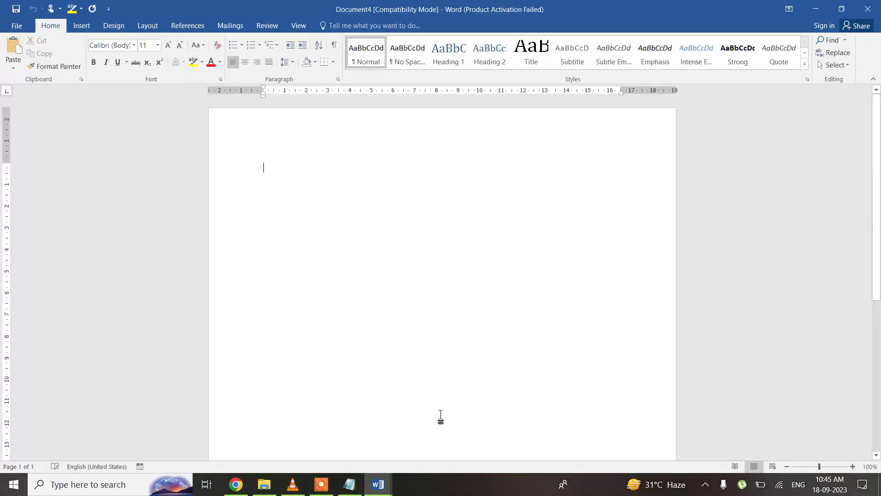
pyautogui.click(815, 9)
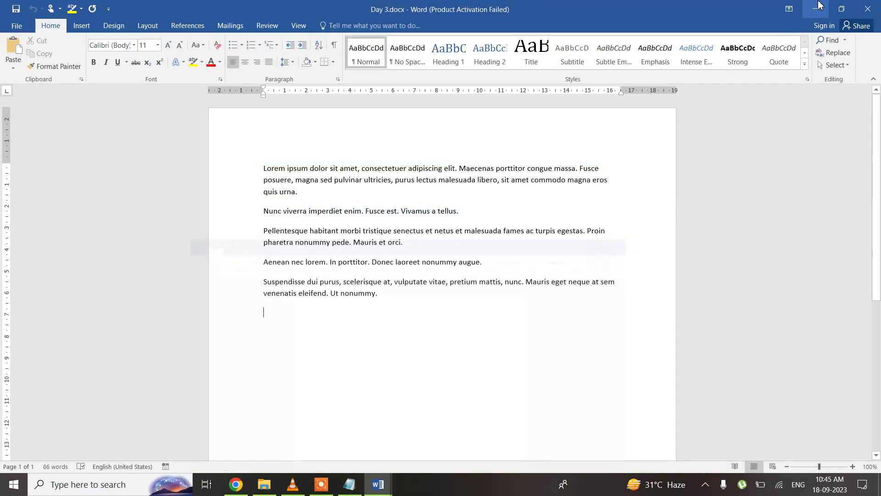
pyautogui.click(868, 10)
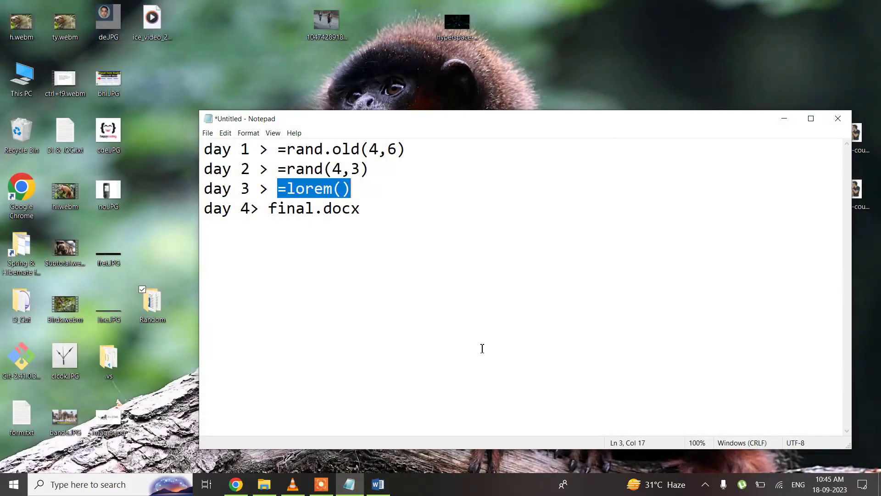
# Restore the blank Word document and write "Ram is a good boy." with empty lines below it
pyautogui.click(373, 489)
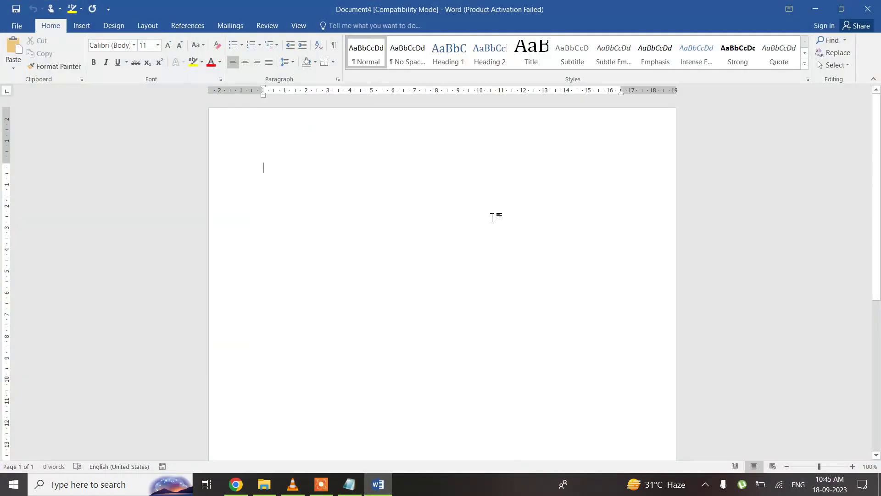
pyautogui.write('Ram ')
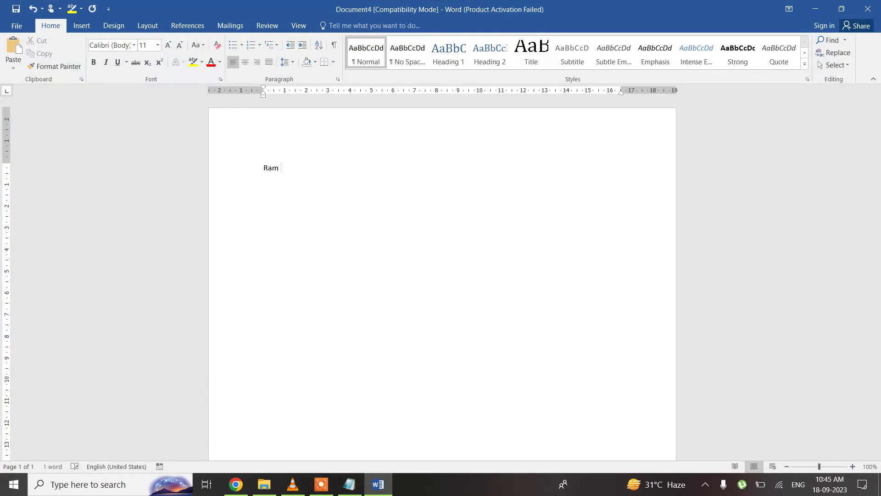
pyautogui.write('is a good boy.')
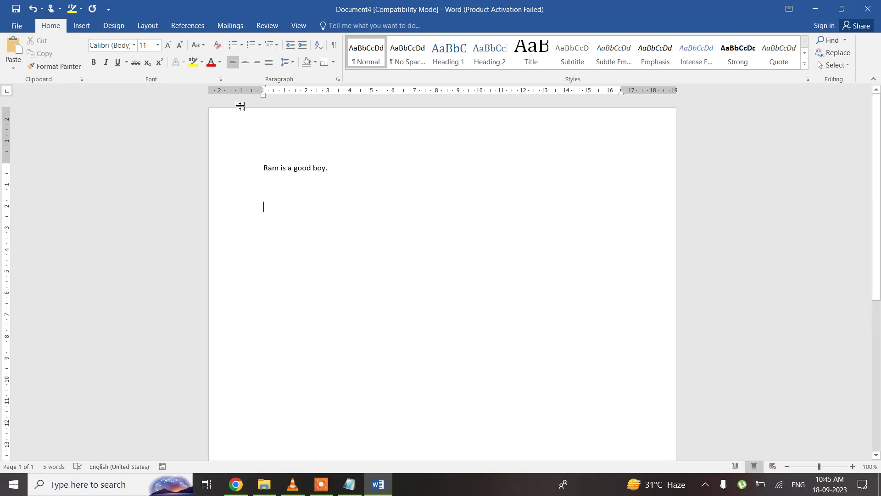
# Enlarge the screen with Magnifier to view the Object insertion command, and close Magnifier
pyautogui.click(82, 26)
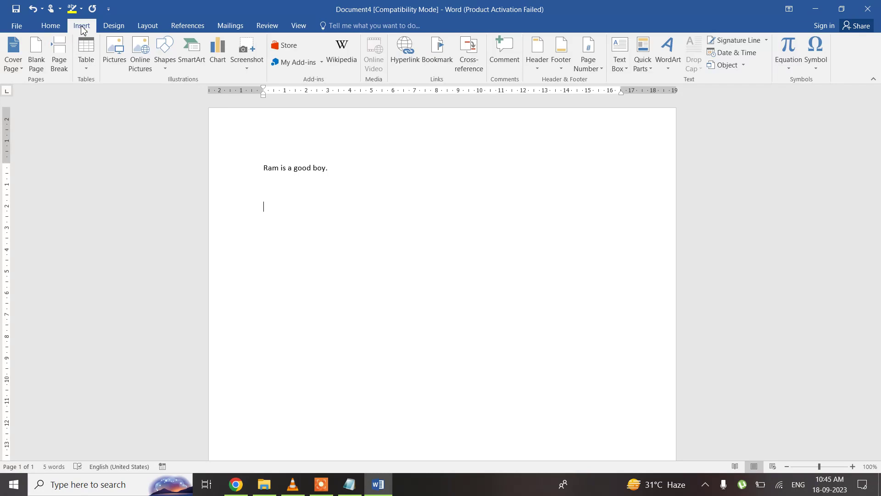
pyautogui.click(743, 65)
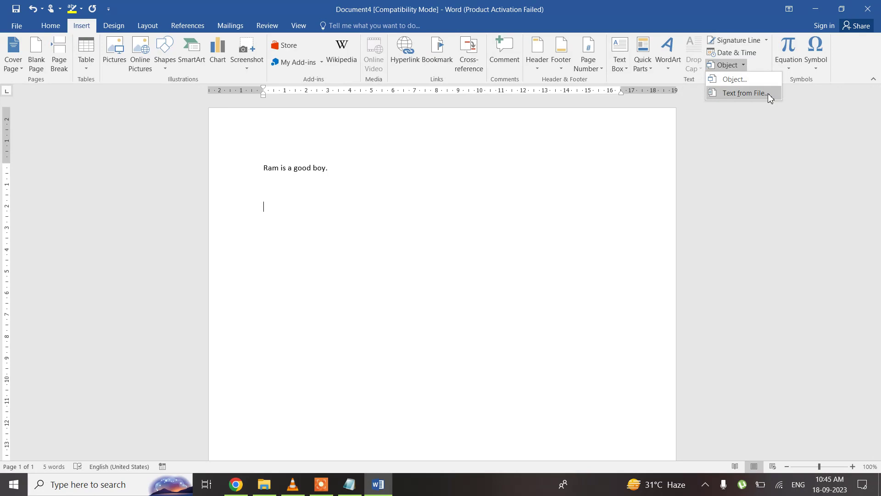
pyautogui.press('super')
pyautogui.write('mag')
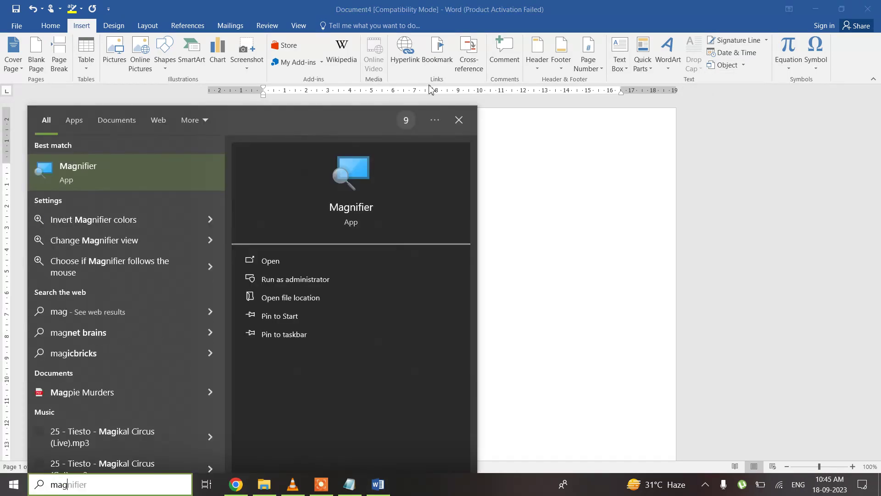
pyautogui.click(126, 174)
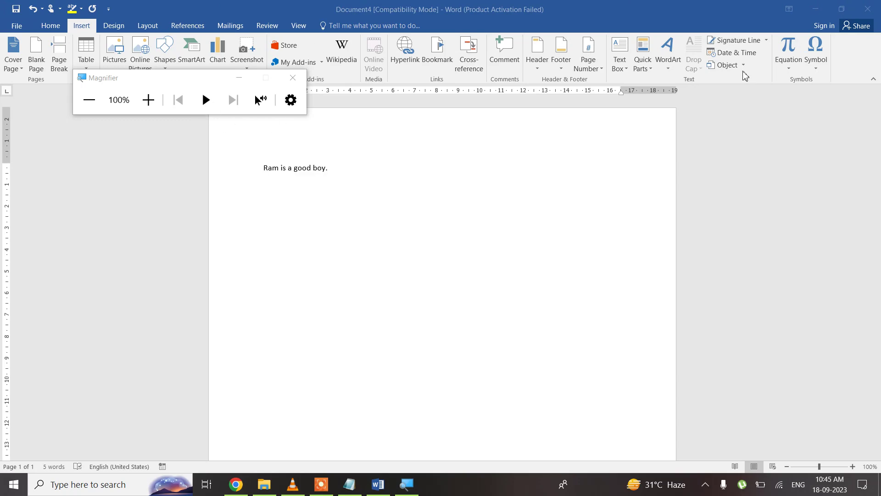
pyautogui.click(148, 102)
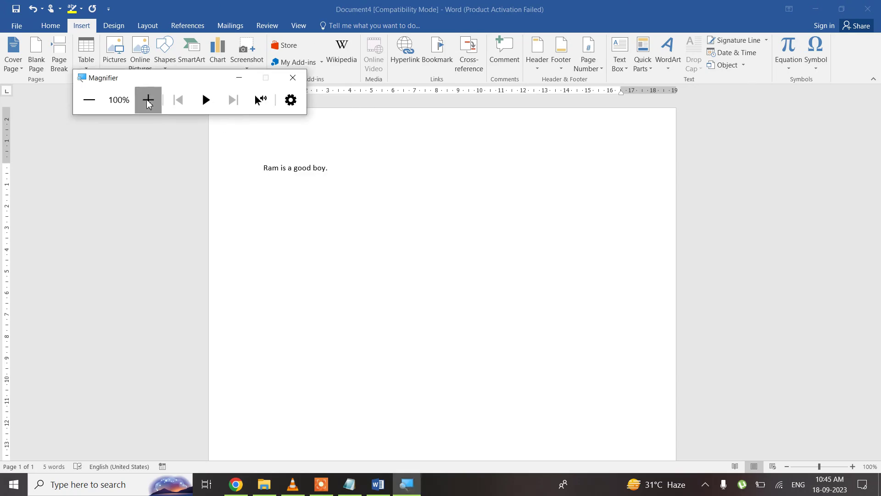
pyautogui.click(148, 102)
pyautogui.click(148, 102)
pyautogui.click(148, 102)
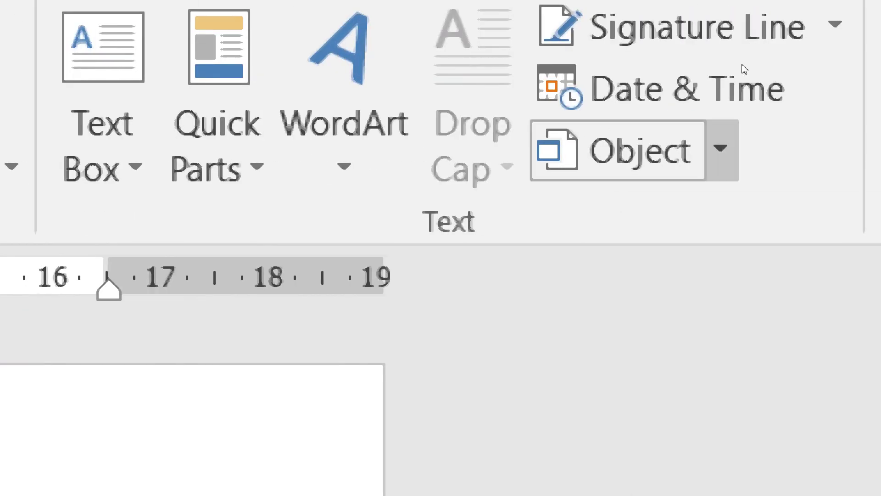
pyautogui.click(721, 148)
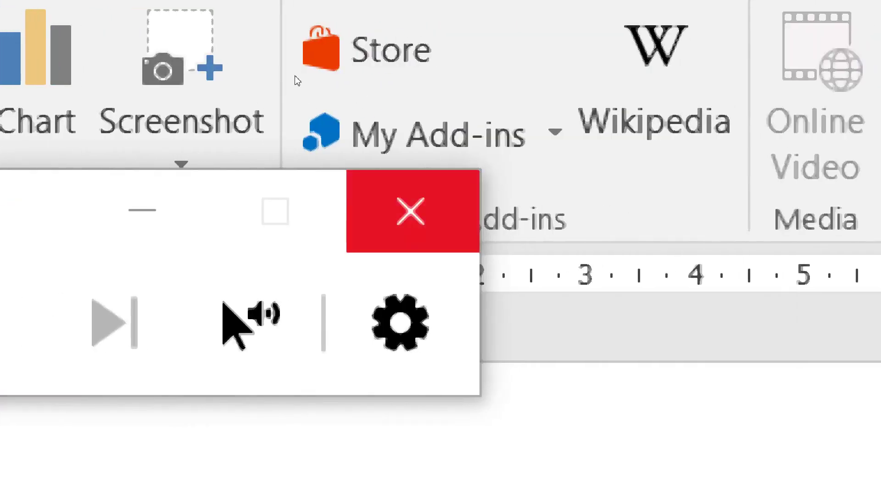
pyautogui.click(298, 80)
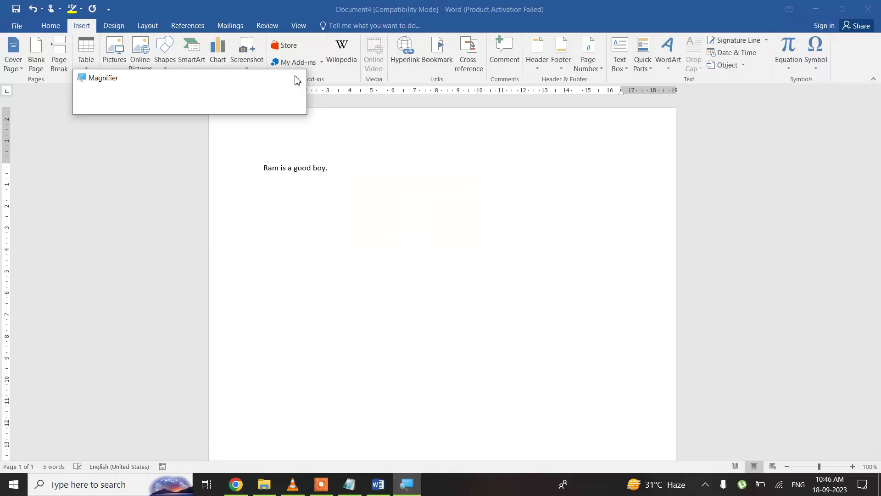
# Insert the text of Day 1.docx, Day 2.docx and Day 3.docx from the Random folder below the opening sentence
pyautogui.click(743, 64)
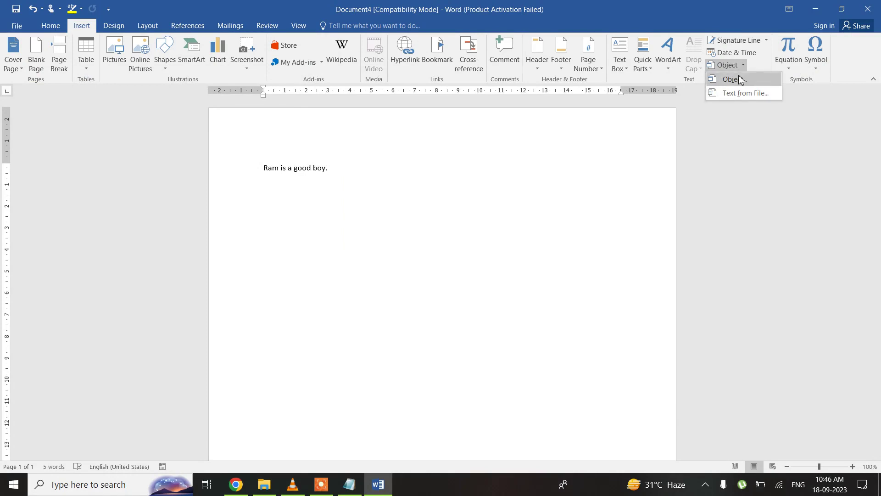
pyautogui.click(755, 97)
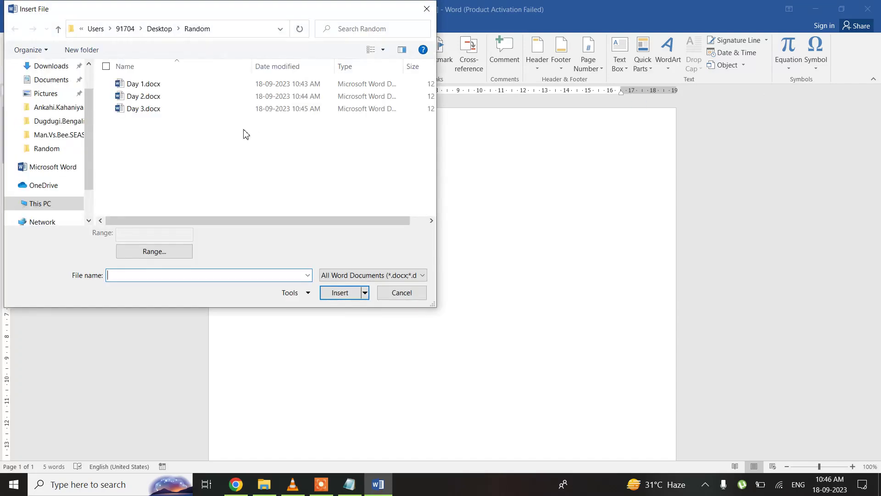
pyautogui.click(143, 85)
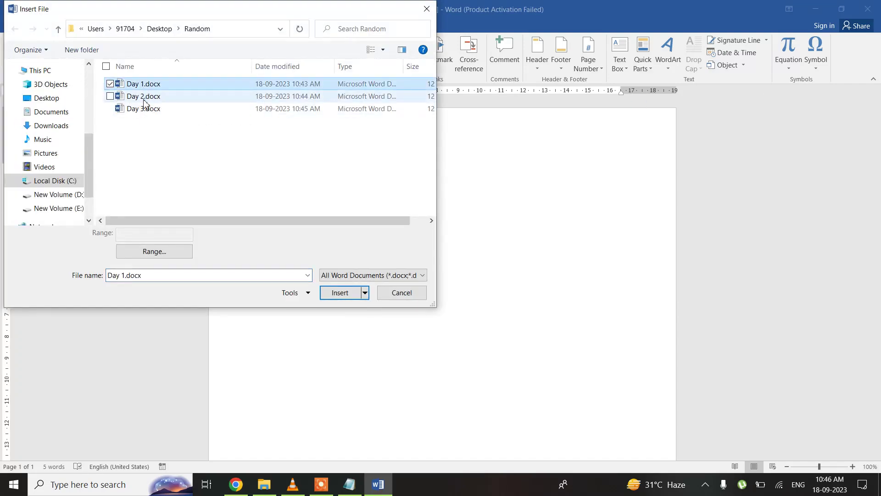
pyautogui.keyDown('ctrl'); pyautogui.click(145, 98); pyautogui.keyUp('ctrl')
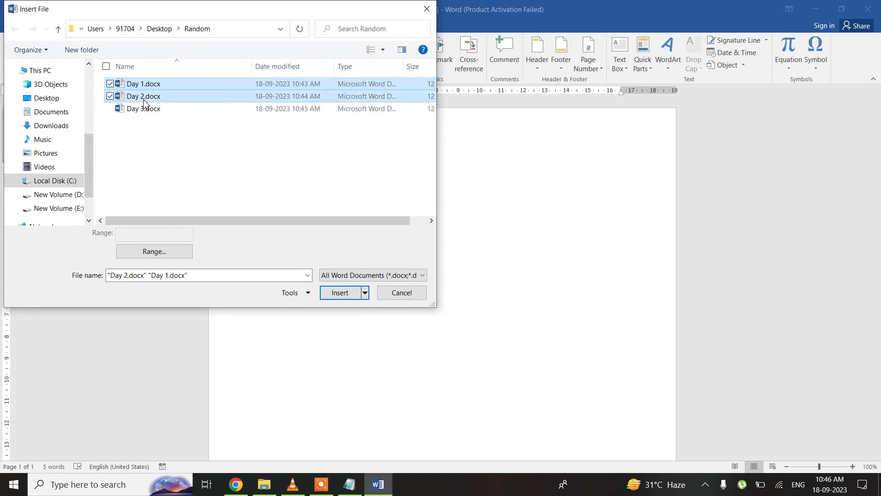
pyautogui.keyDown('ctrl'); pyautogui.click(145, 110); pyautogui.keyUp('ctrl')
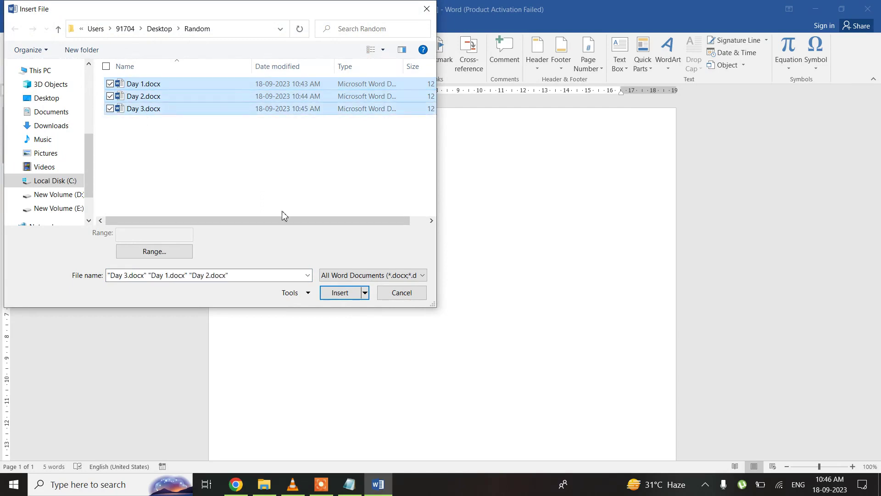
pyautogui.click(345, 294)
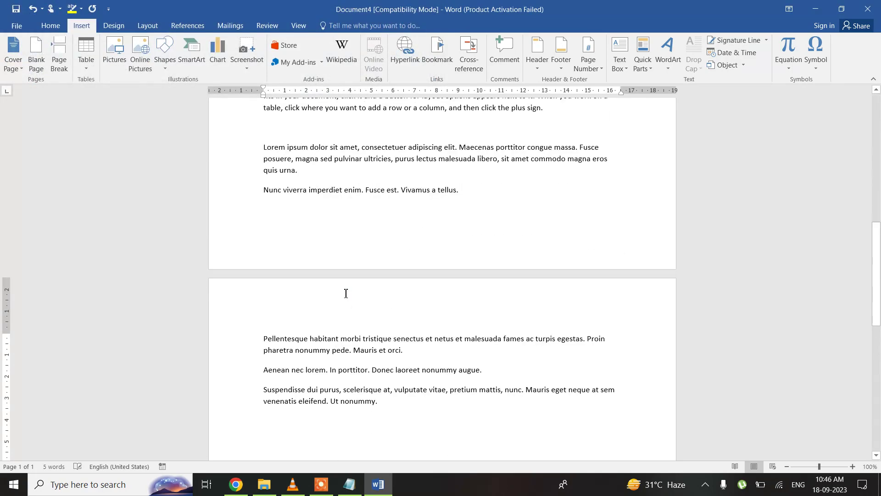
# Review the merged document, highlighting the opening sentence and each inserted block of text, and show the Object insertion options
pyautogui.scroll(3, 509, 229)
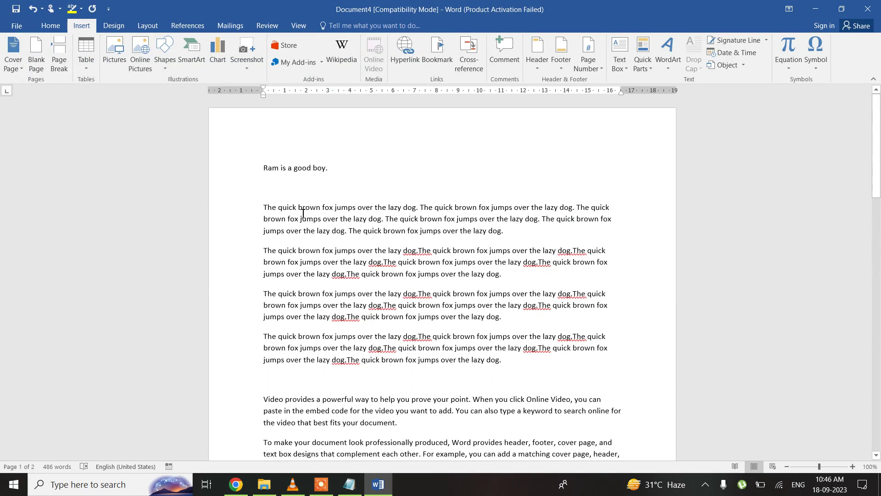
pyautogui.moveTo(264, 168); pyautogui.dragTo(335, 170)
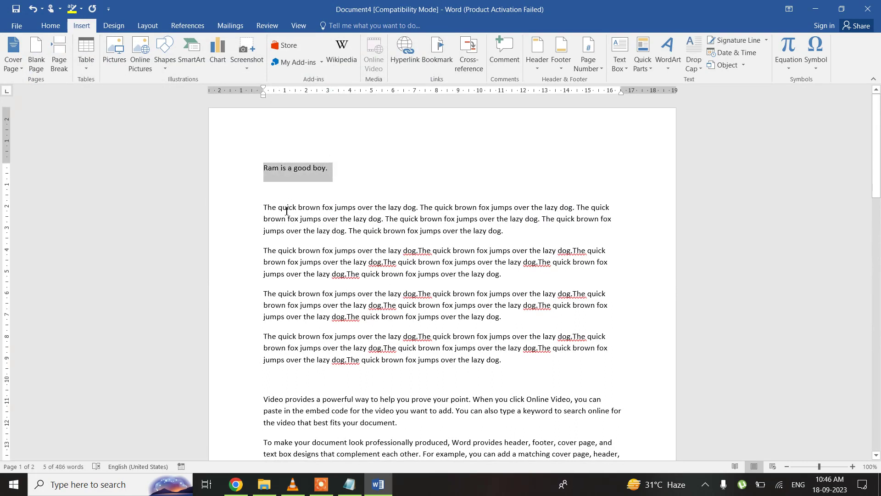
pyautogui.moveTo(265, 209); pyautogui.dragTo(515, 360)
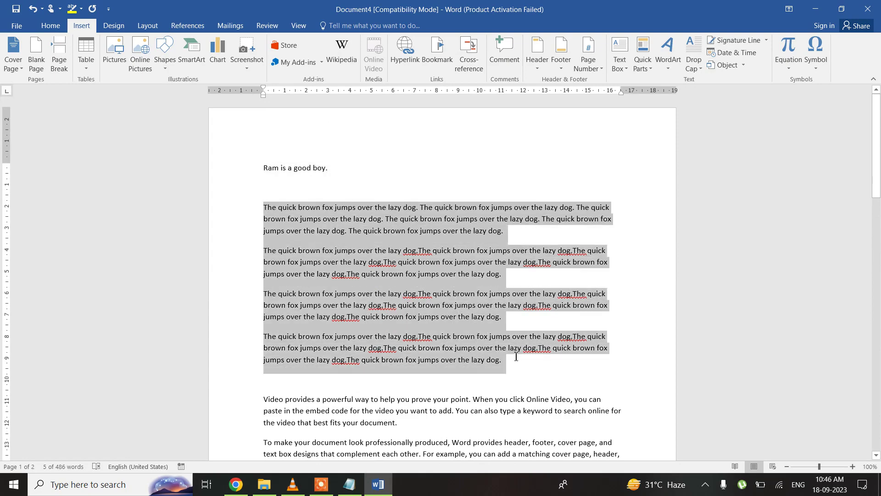
pyautogui.scroll(-5, 439, 318)
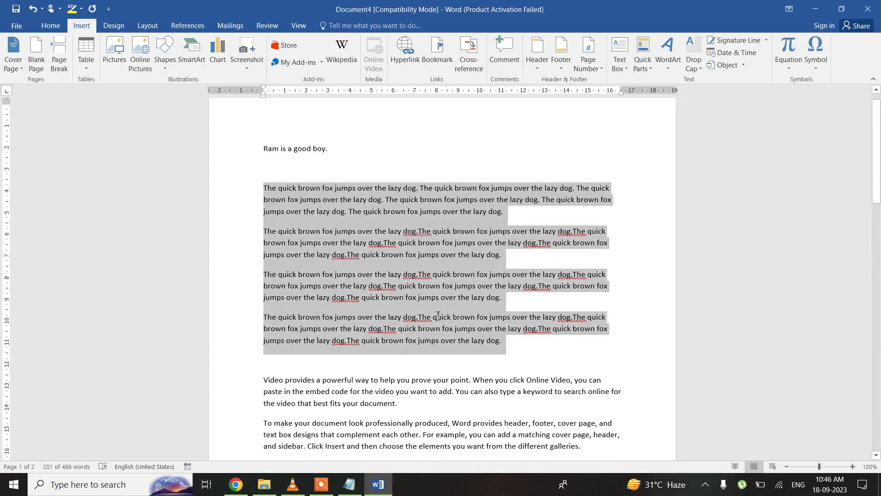
pyautogui.moveTo(266, 211); pyautogui.dragTo(559, 371)
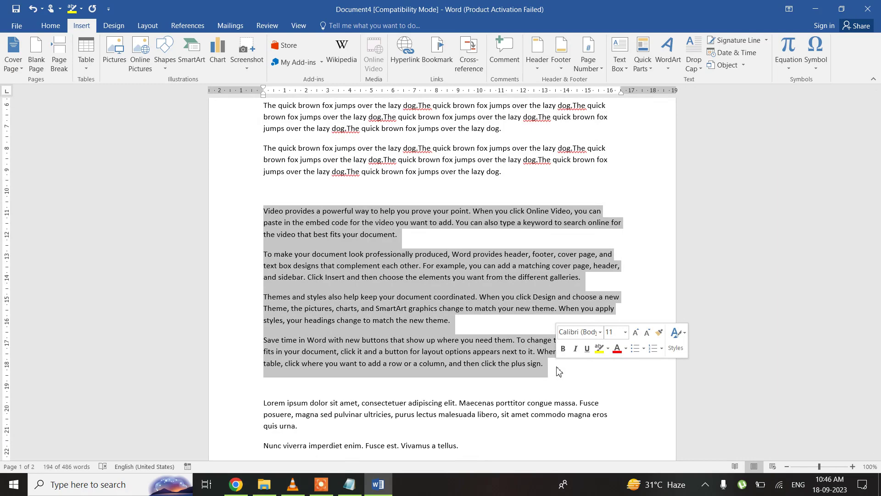
pyautogui.scroll(-4, 559, 370)
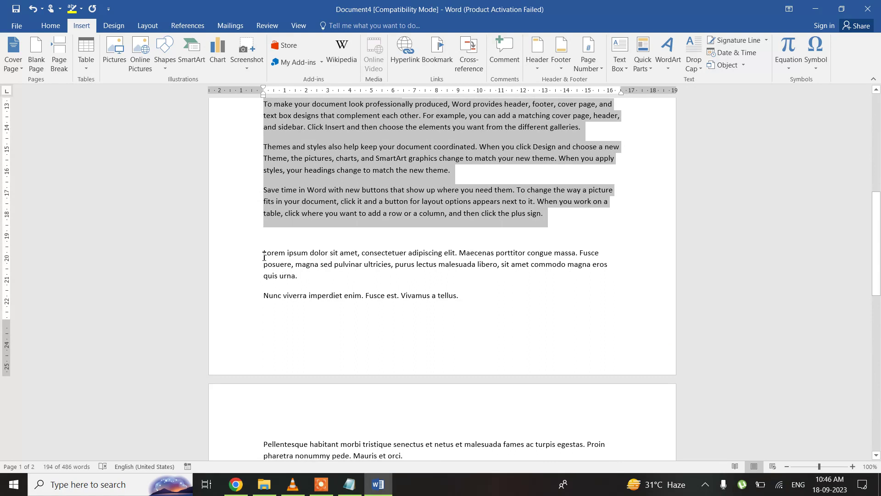
pyautogui.moveTo(264, 258); pyautogui.dragTo(518, 459)
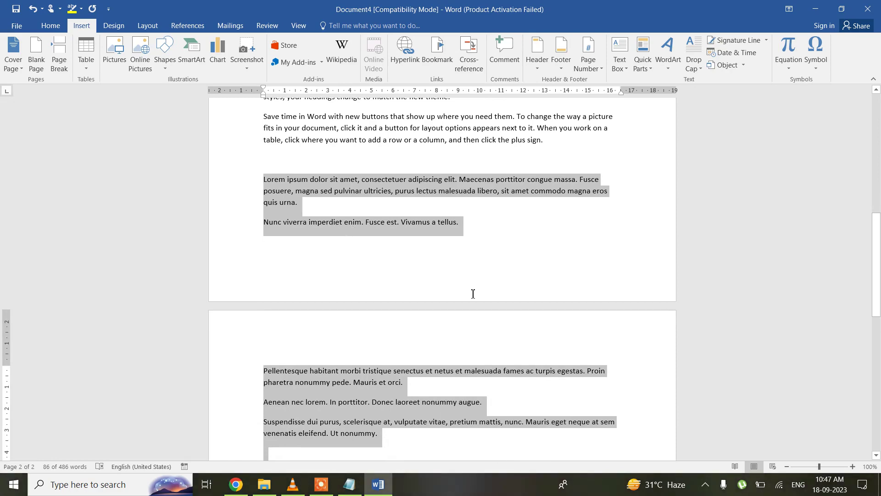
pyautogui.scroll(-5, 472, 293)
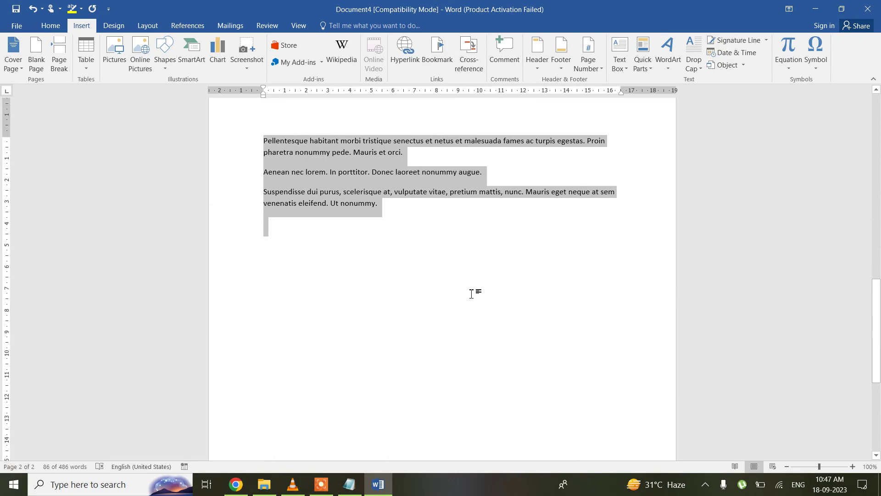
pyautogui.scroll(15, 471, 294)
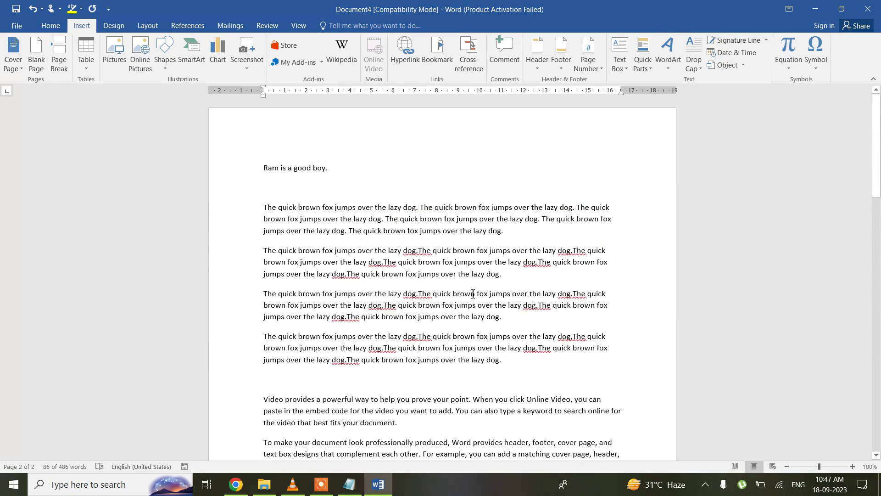
pyautogui.hotkey('ctrl', 'c')
pyautogui.click(744, 64)
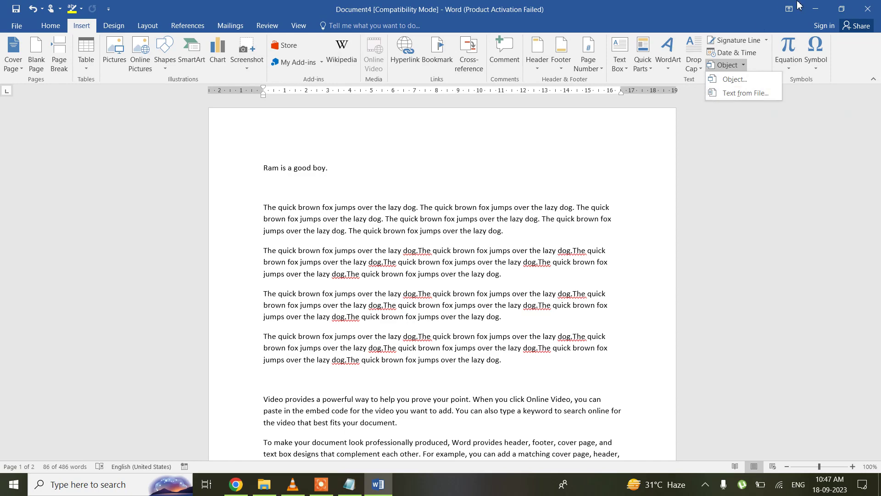
# Minimize the merged Word document and the Notepad note to show the desktop
pyautogui.click(815, 7)
pyautogui.click(815, 7)
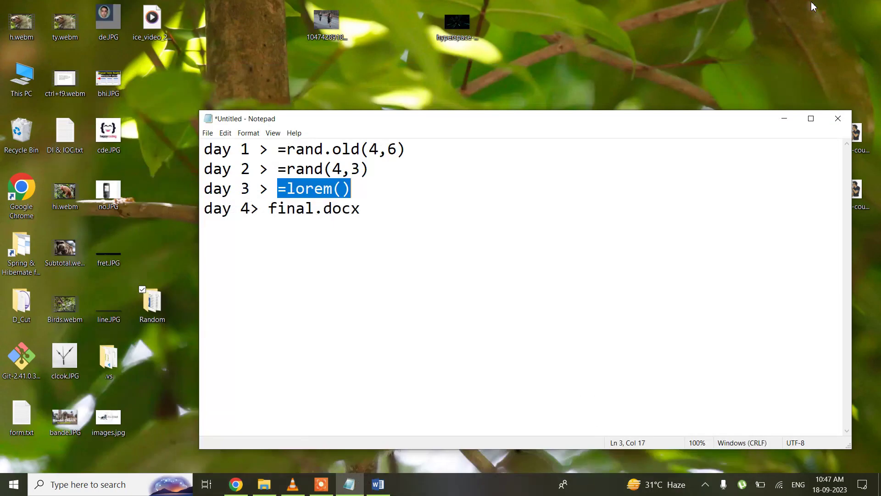
pyautogui.click(790, 118)
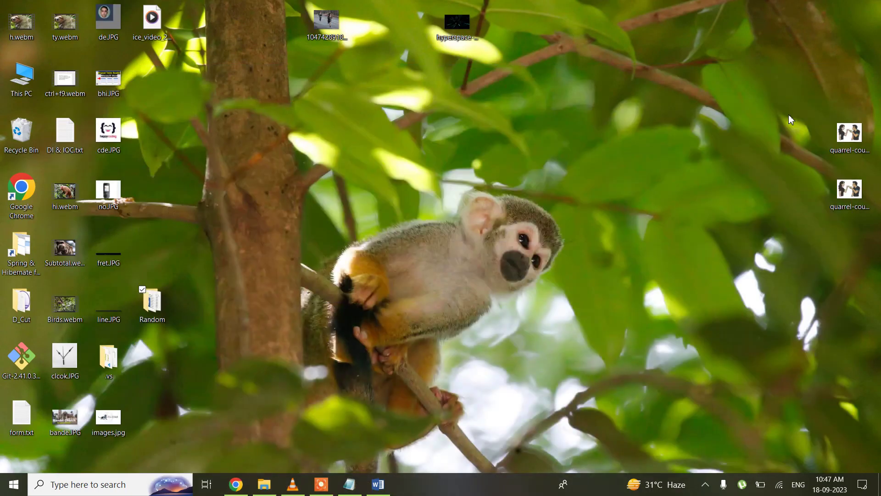